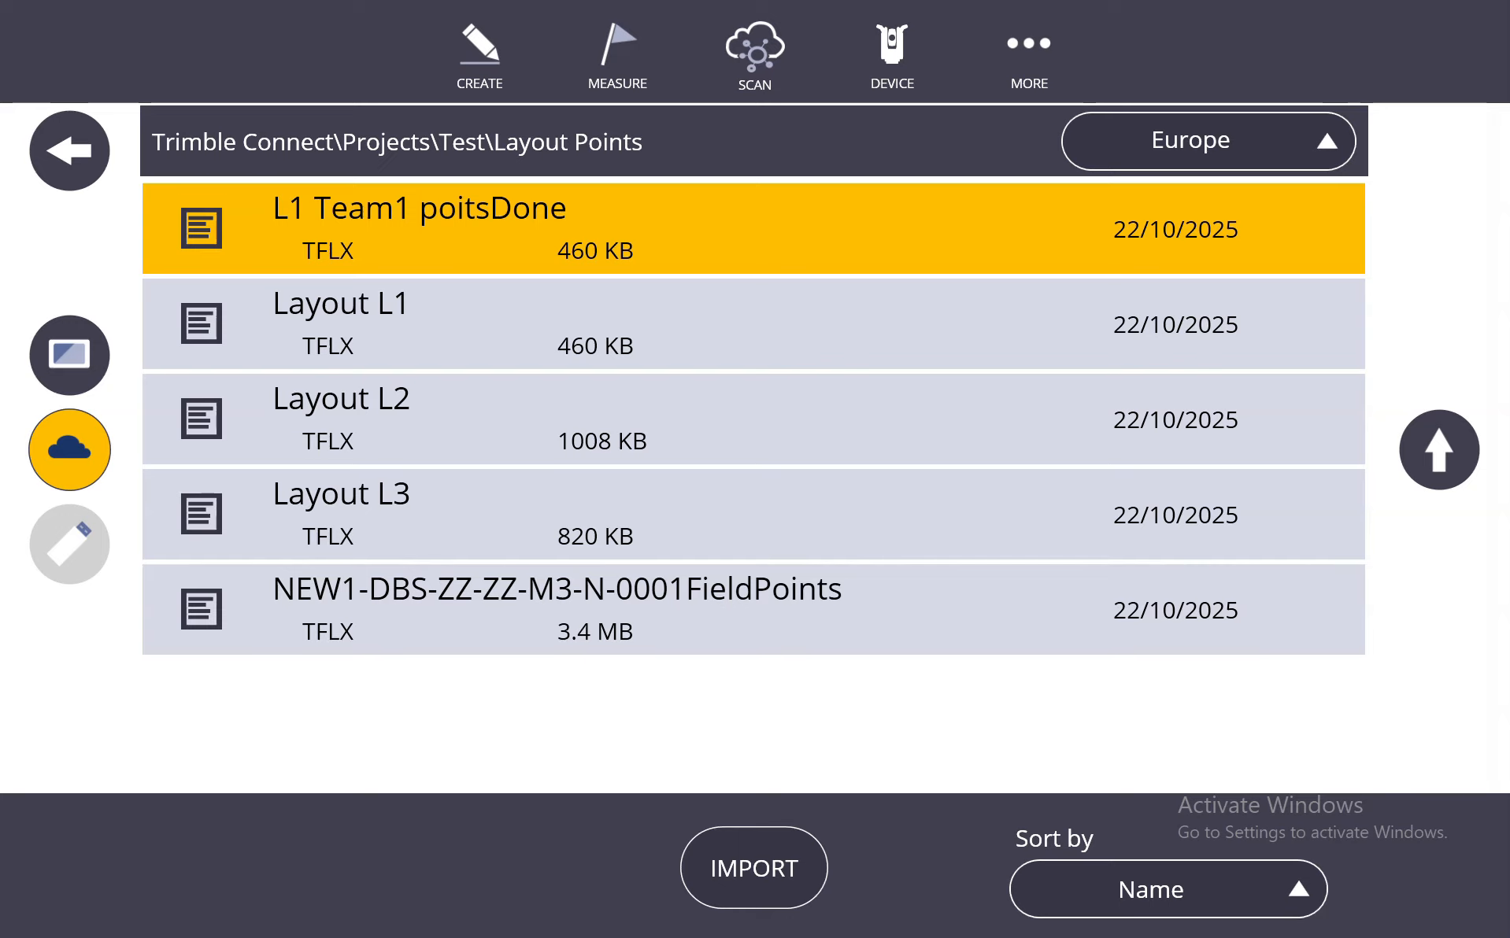
Import the Layout L1 points file from the Layout Points folder into the Team2 project and open the project.
left_click(758, 331)
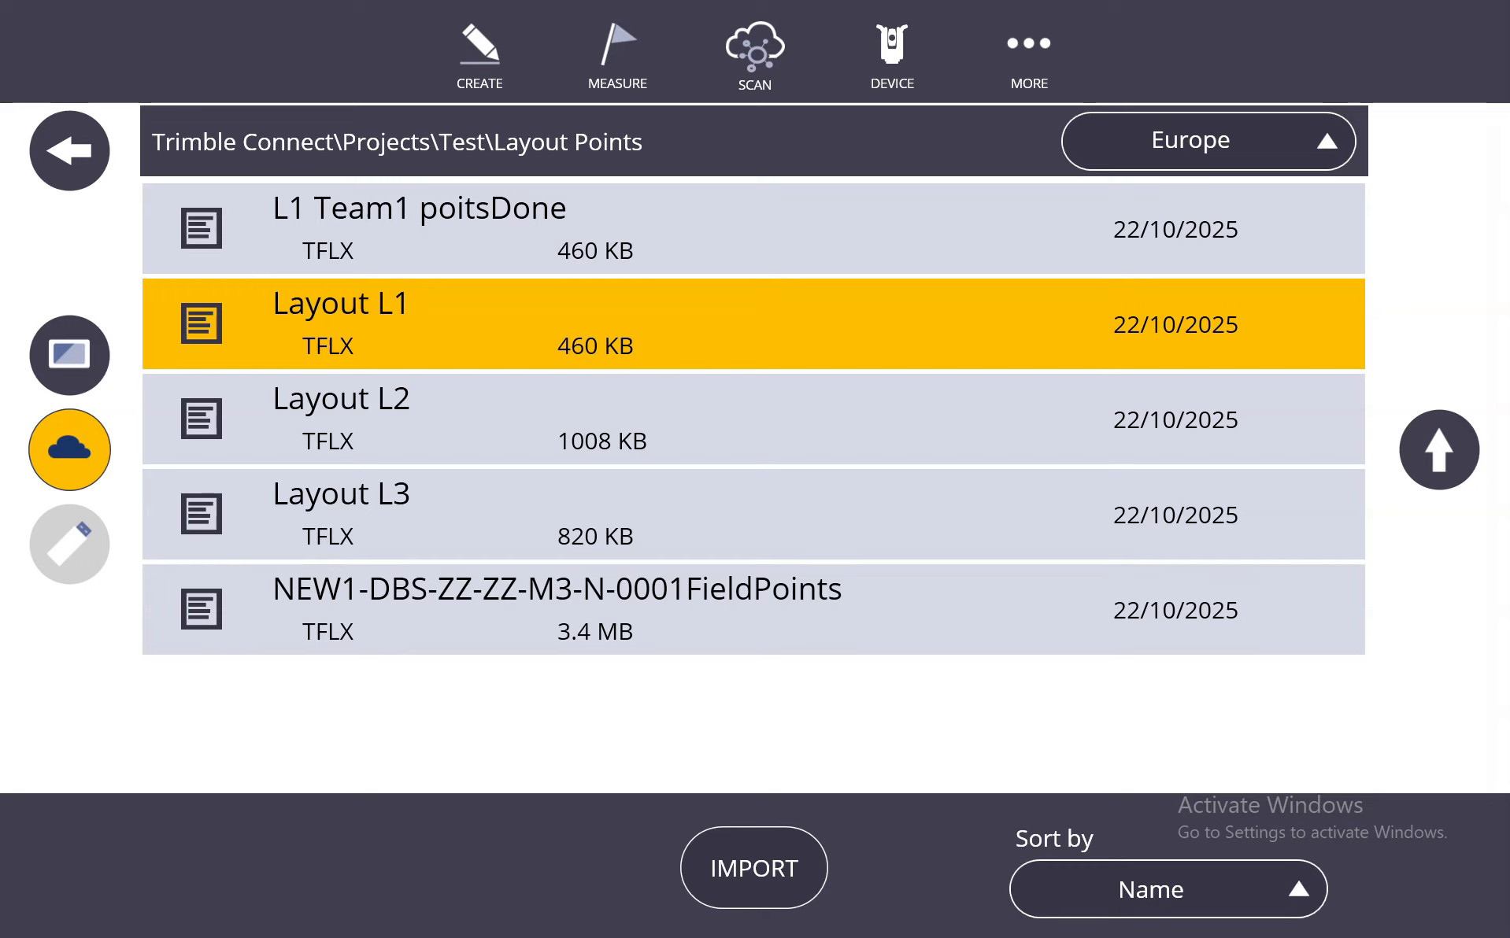
left_click(741, 846)
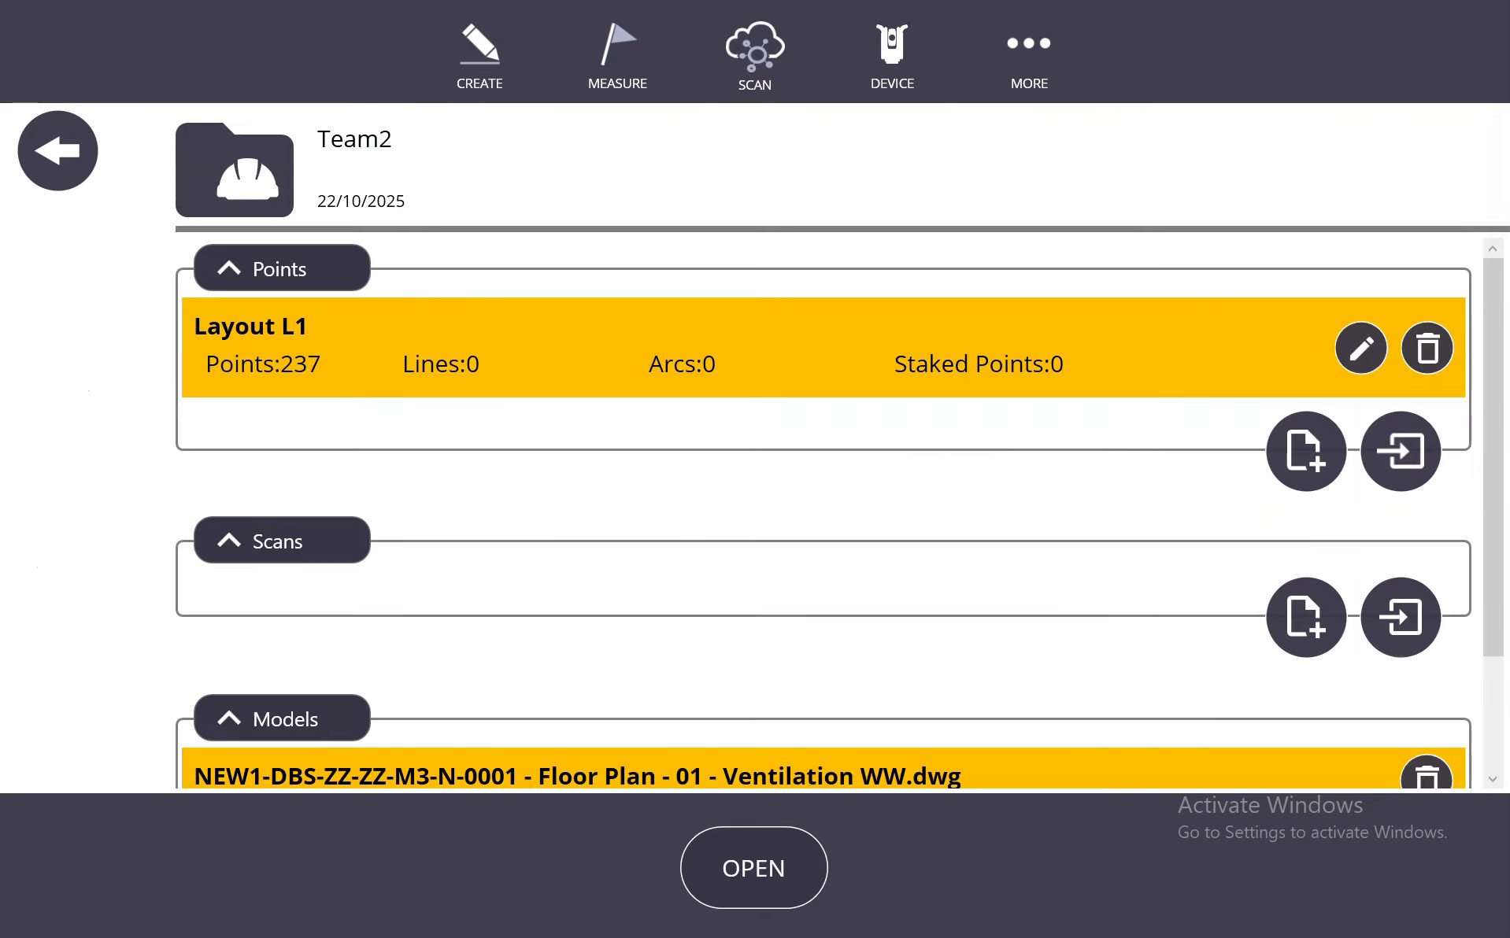
left_click_drag(788, 539, 882, 514)
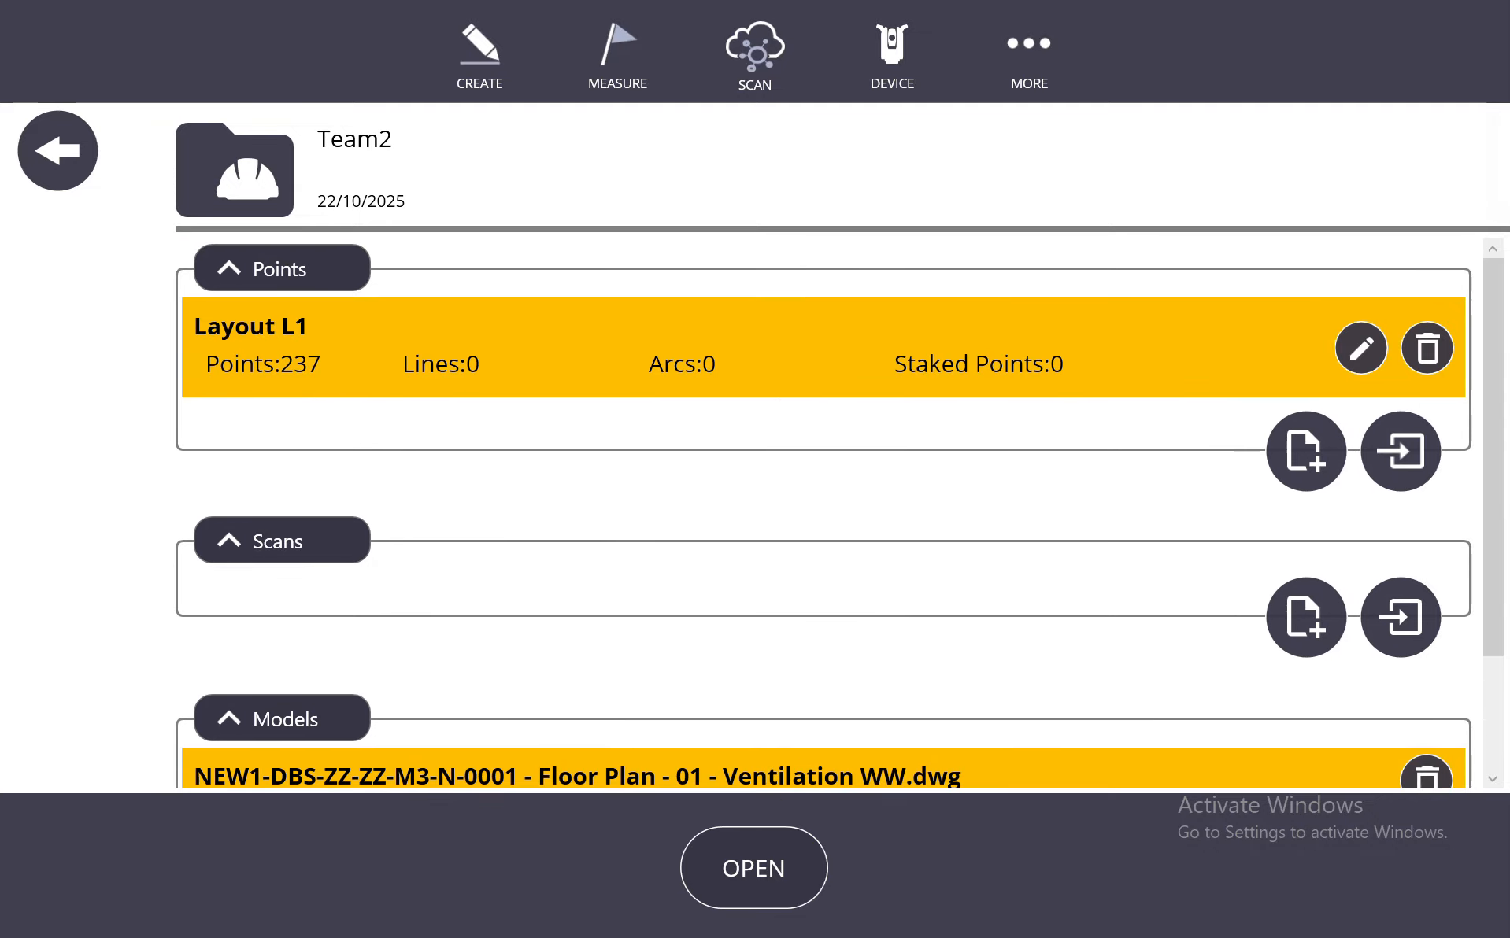
left_click(753, 869)
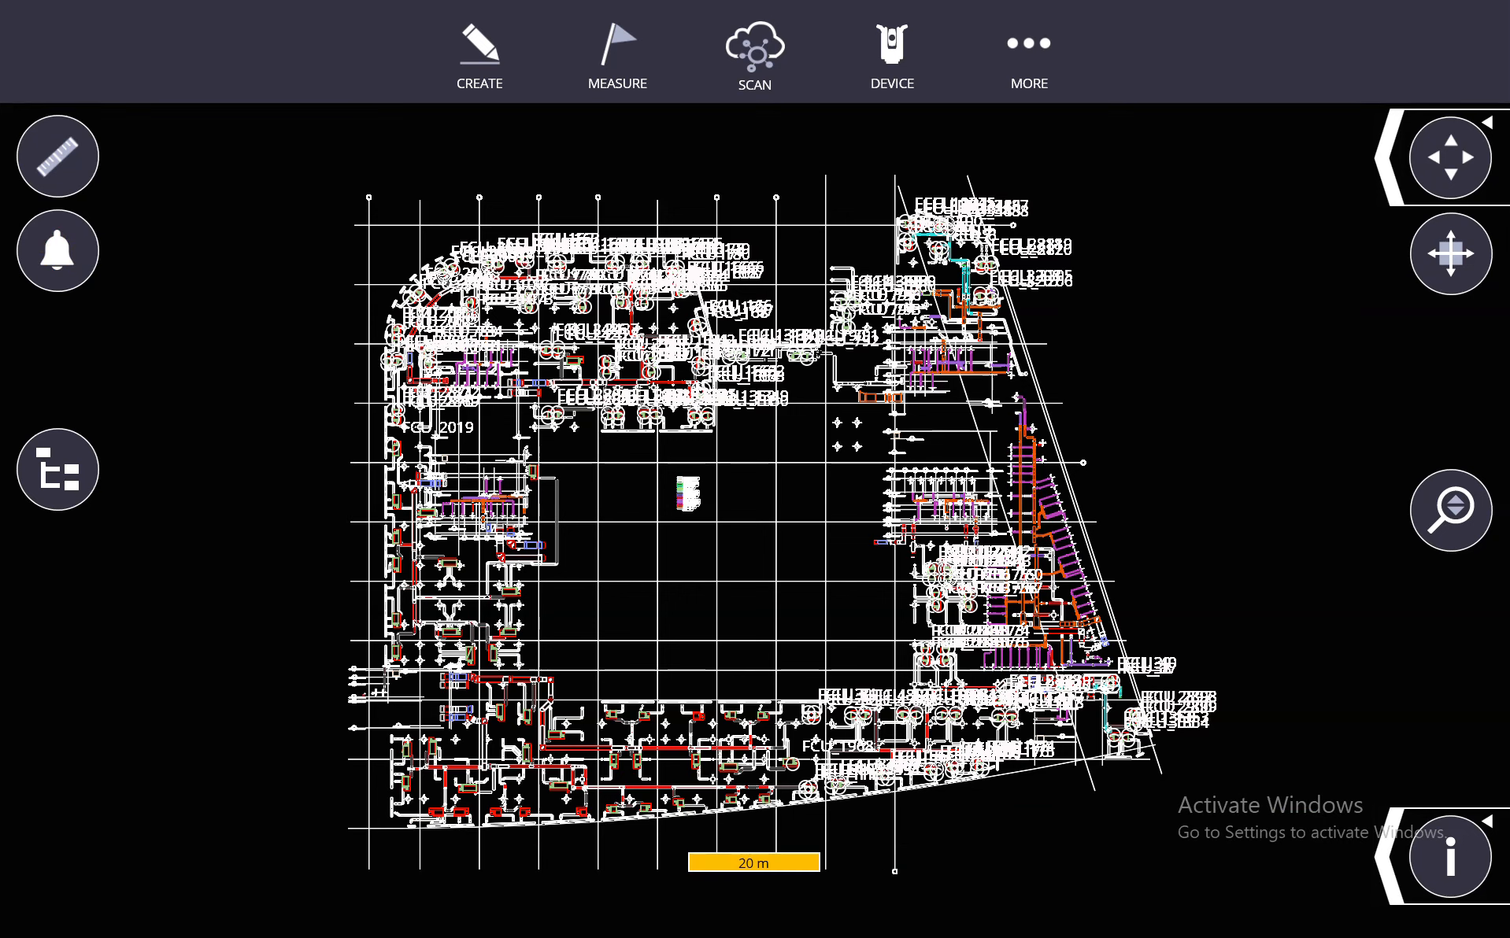
Examine the points files in the Team2 project tree and the central area of the floor plan.
left_click(57, 470)
left_click(205, 341)
scroll(796, 518, "up", 3)
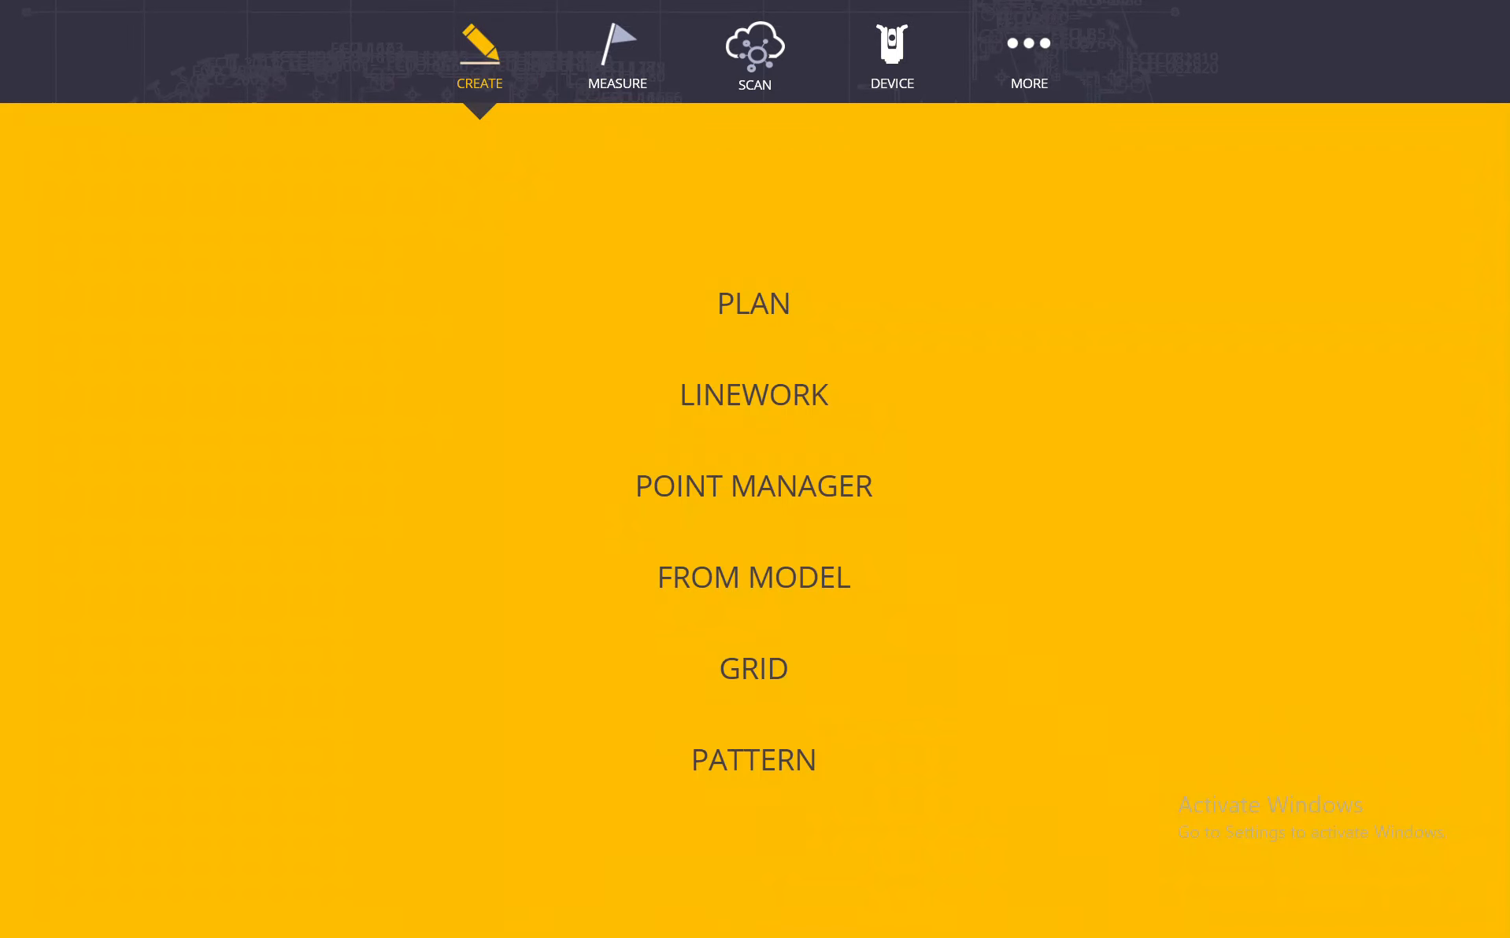
Start creating points from the model and set the first point's name to CP1000.
left_click(757, 577)
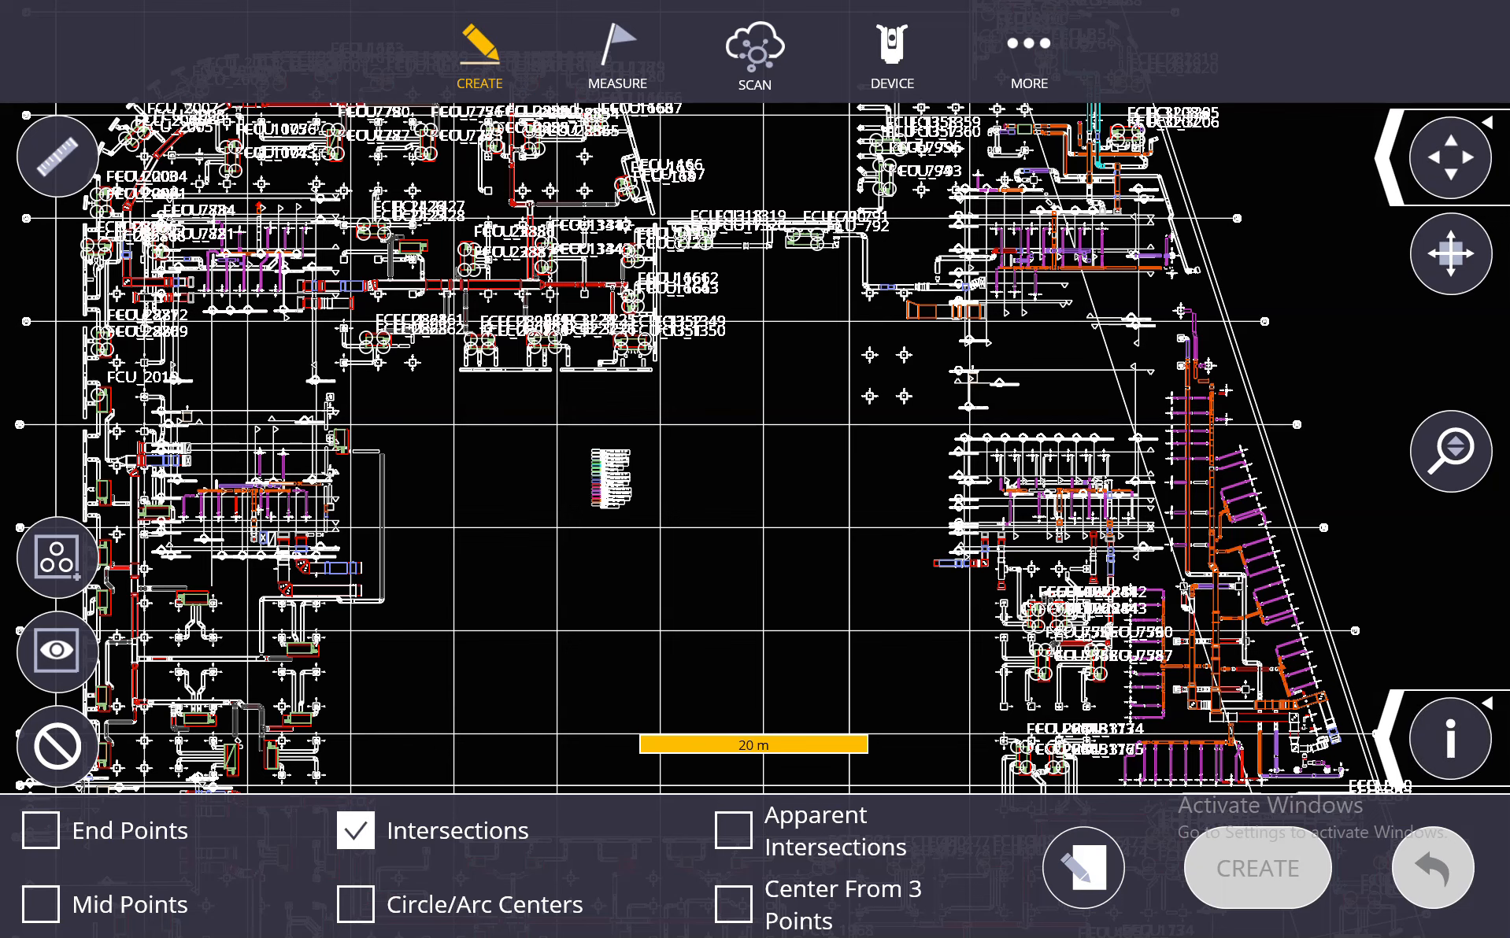
left_click(1083, 869)
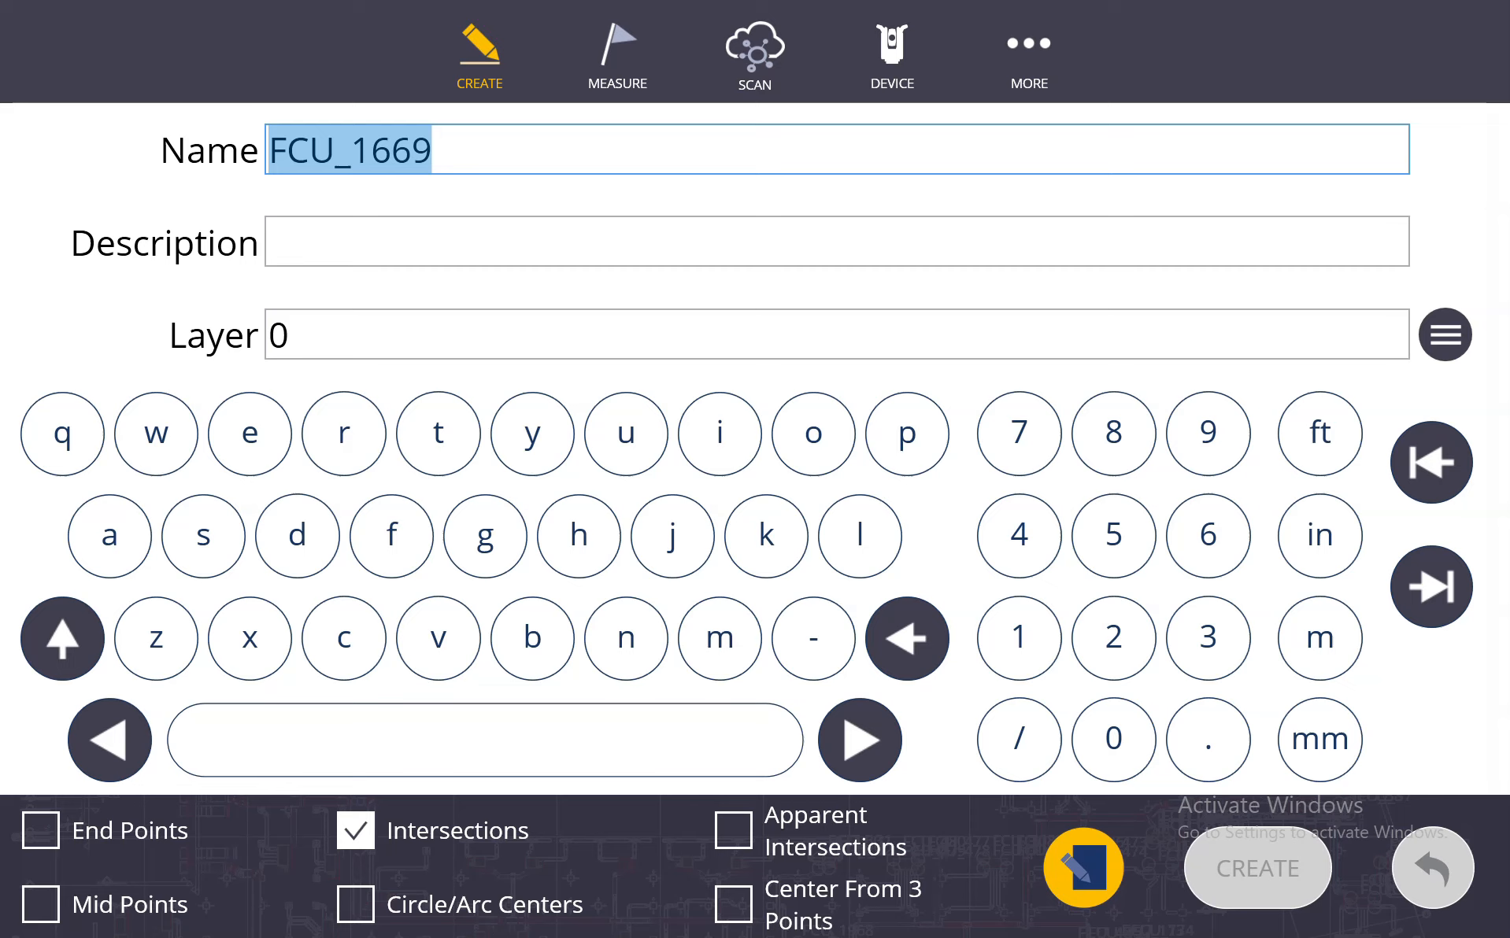
left_click(62, 638)
left_click(344, 637)
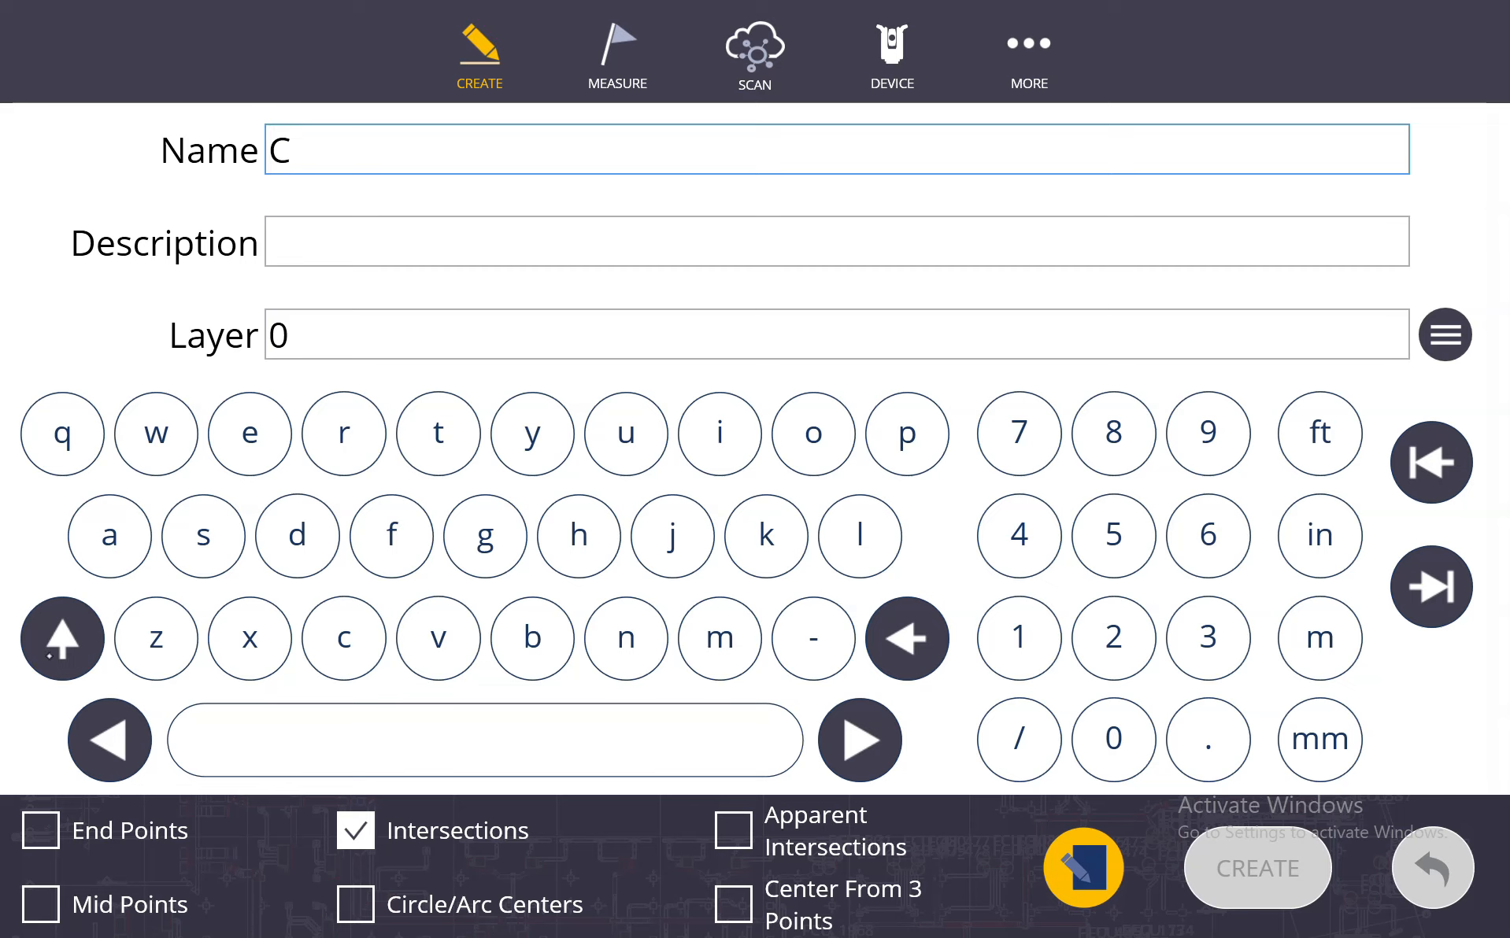
left_click(62, 637)
left_click(906, 433)
left_click(1019, 638)
left_click(1113, 740)
left_click(1114, 740)
left_click(1114, 740)
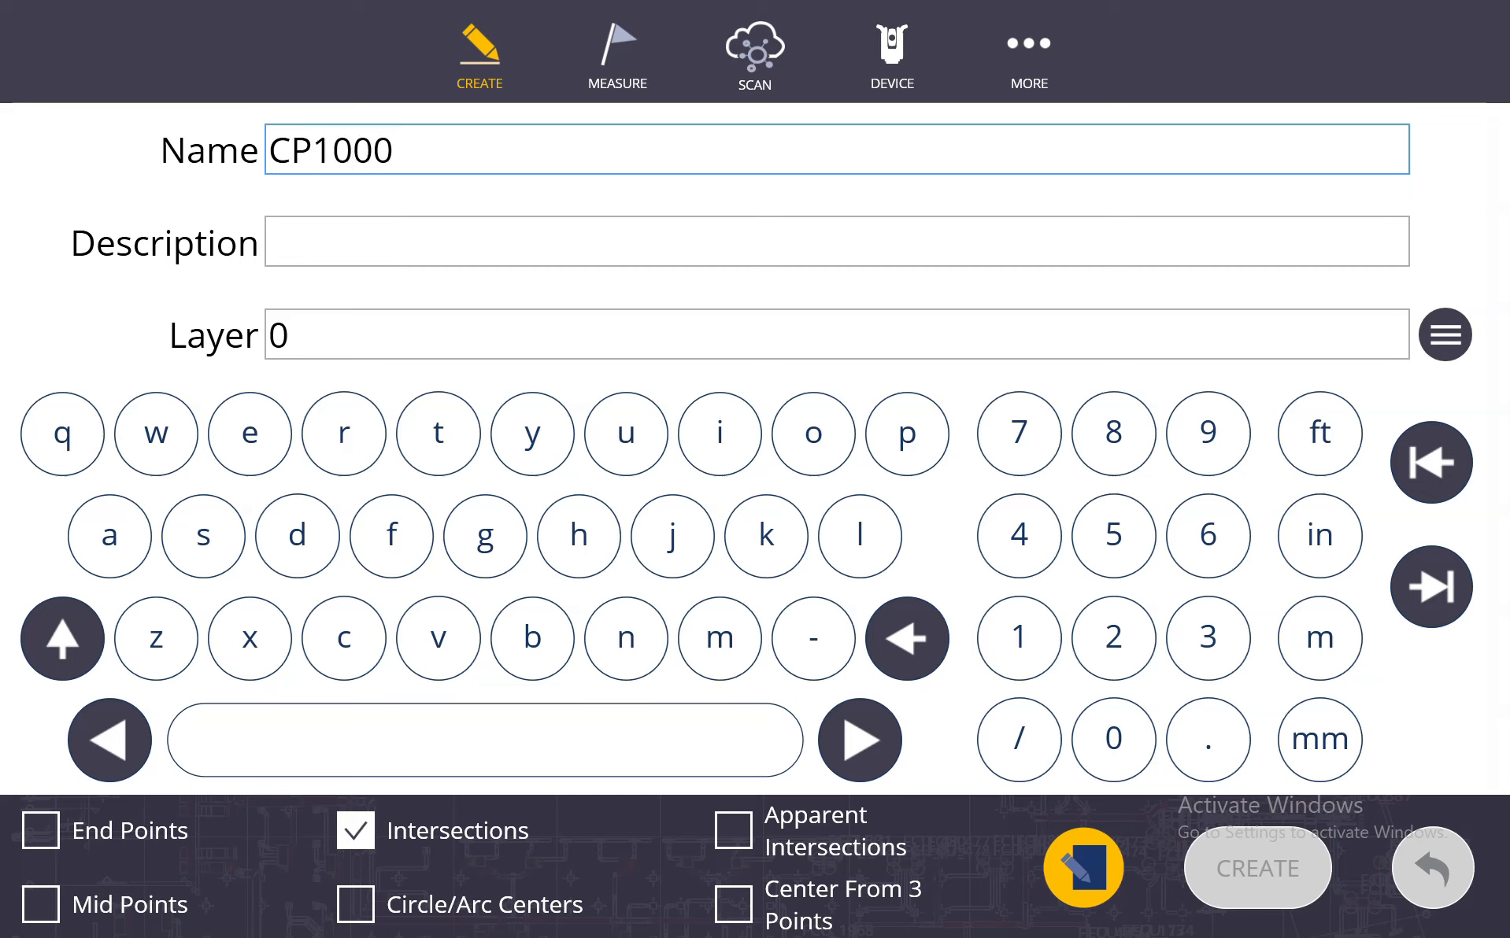
Set the layer for the new points to CP and return to the drawing.
left_click(400, 333)
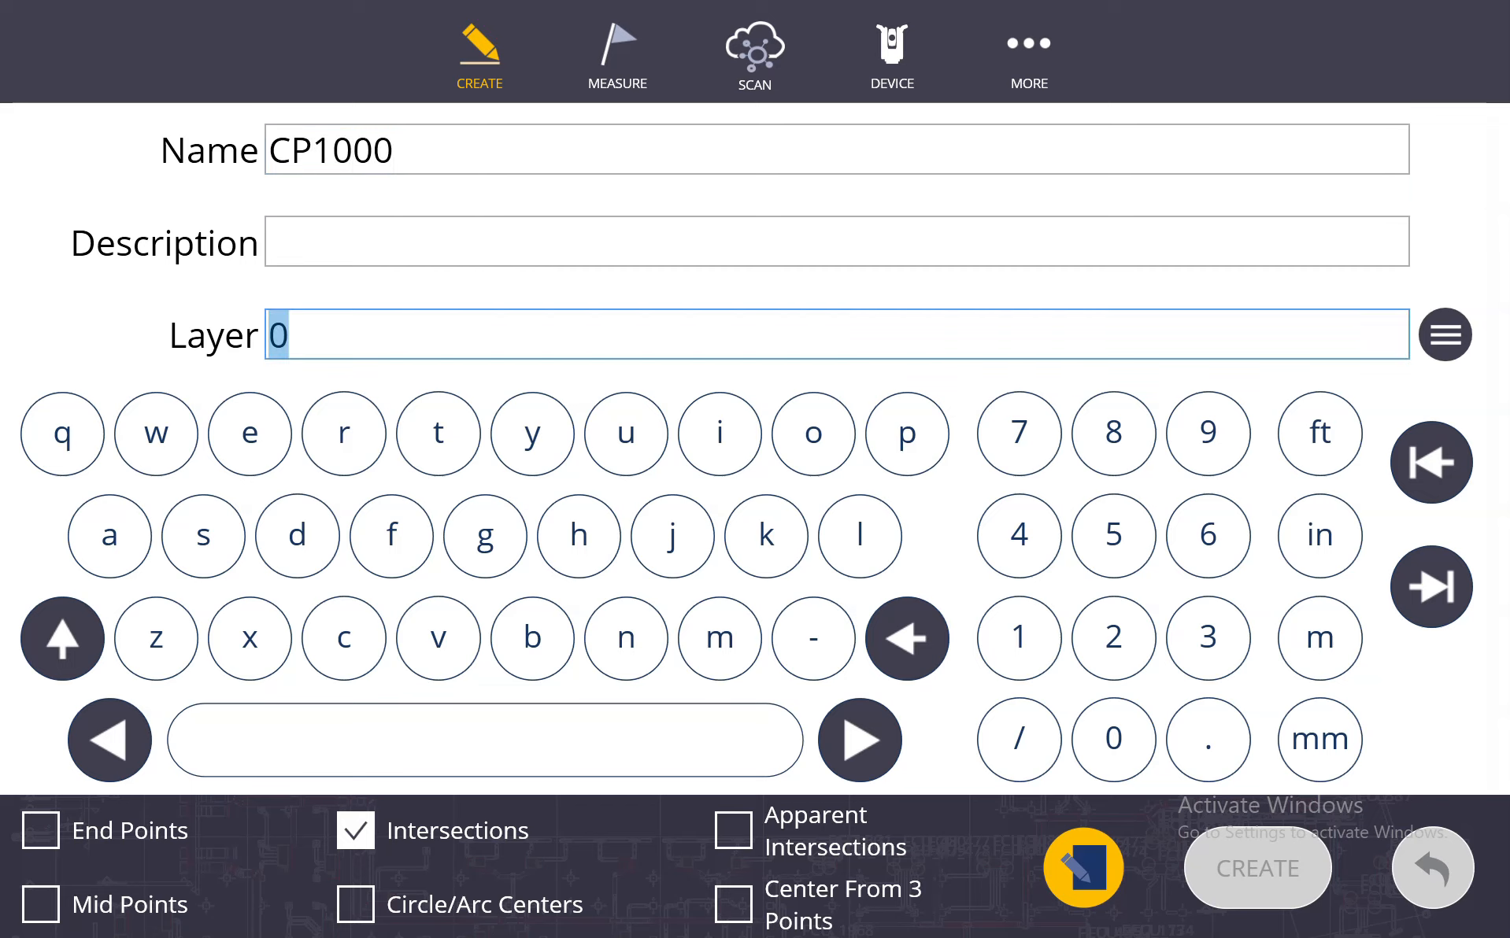
left_click(62, 637)
left_click(344, 637)
left_click(62, 638)
left_click(906, 433)
left_click(1084, 867)
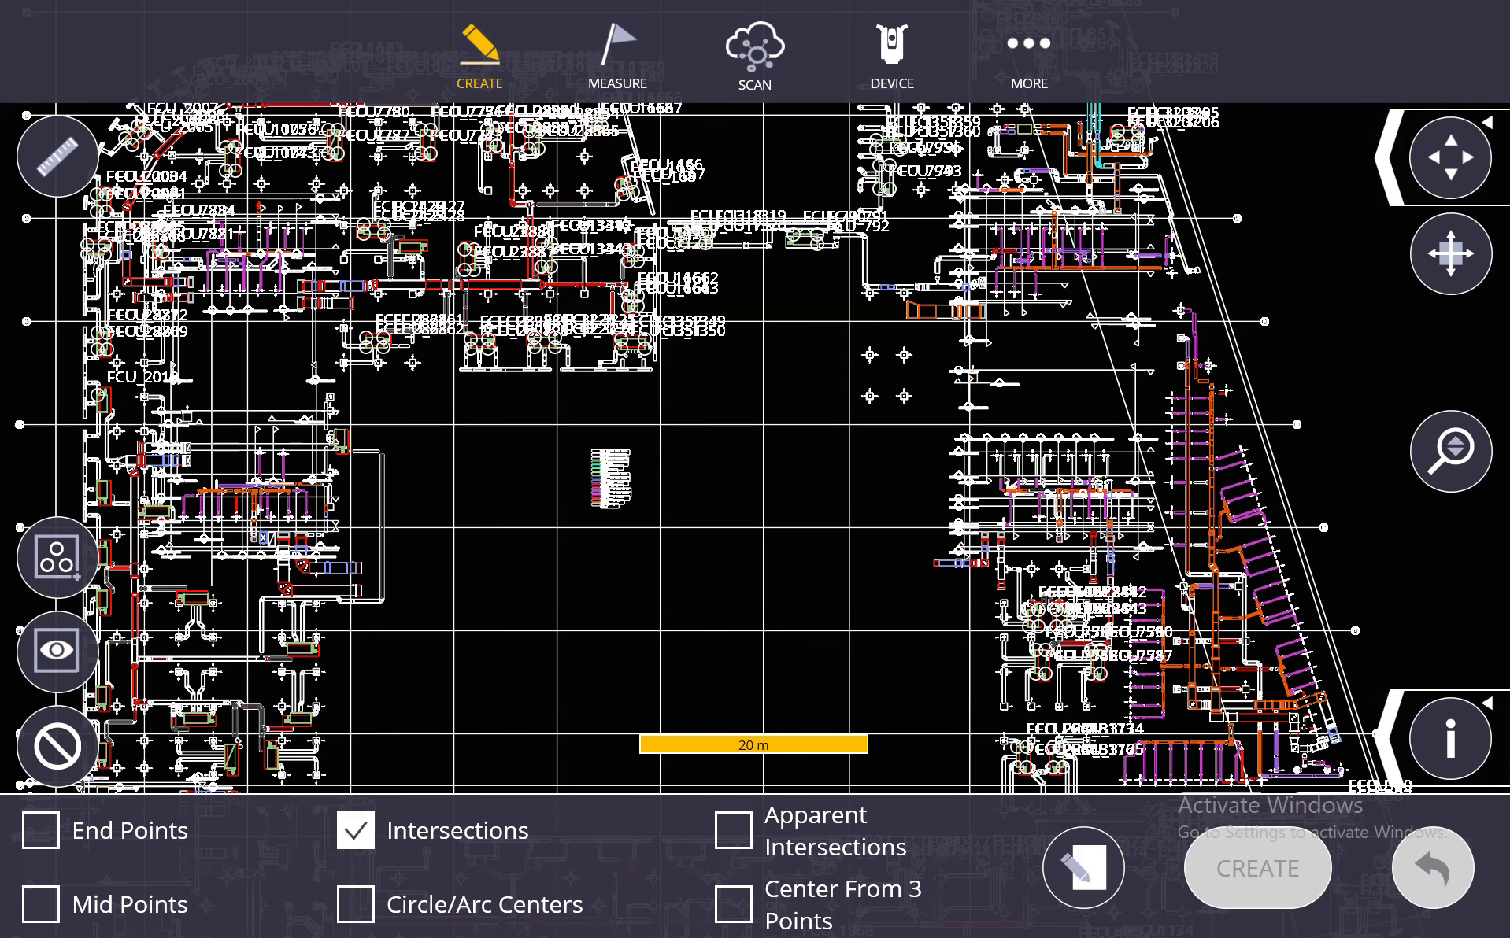
Create four control points at grid line intersections forming a rectangle in the open central area of the plan.
left_click(454, 425)
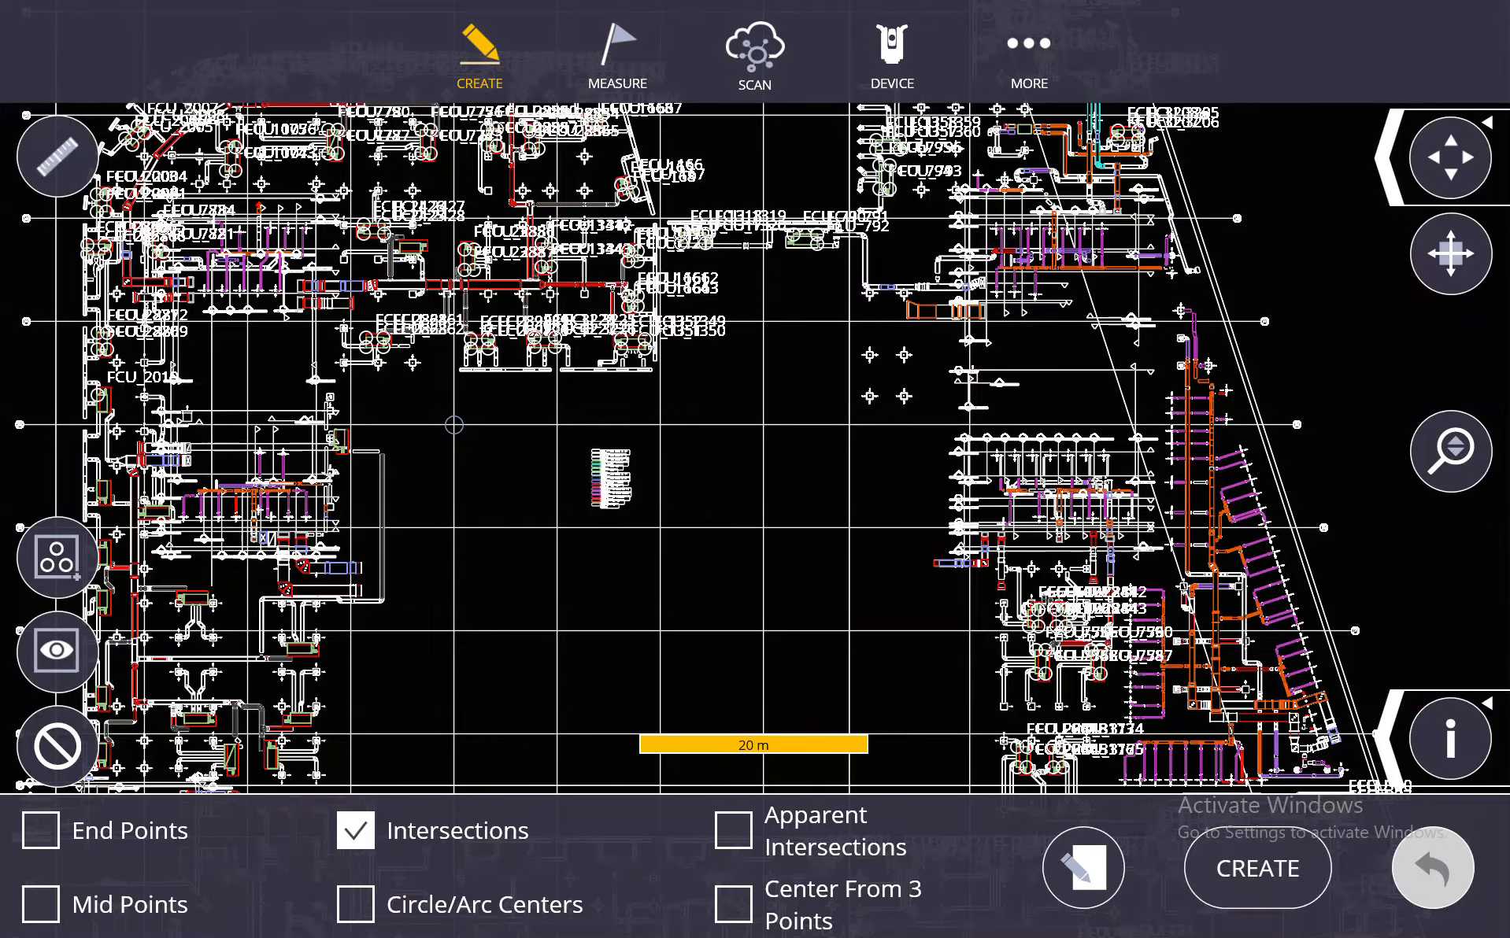
left_click(763, 425)
left_click(763, 631)
left_click(461, 642)
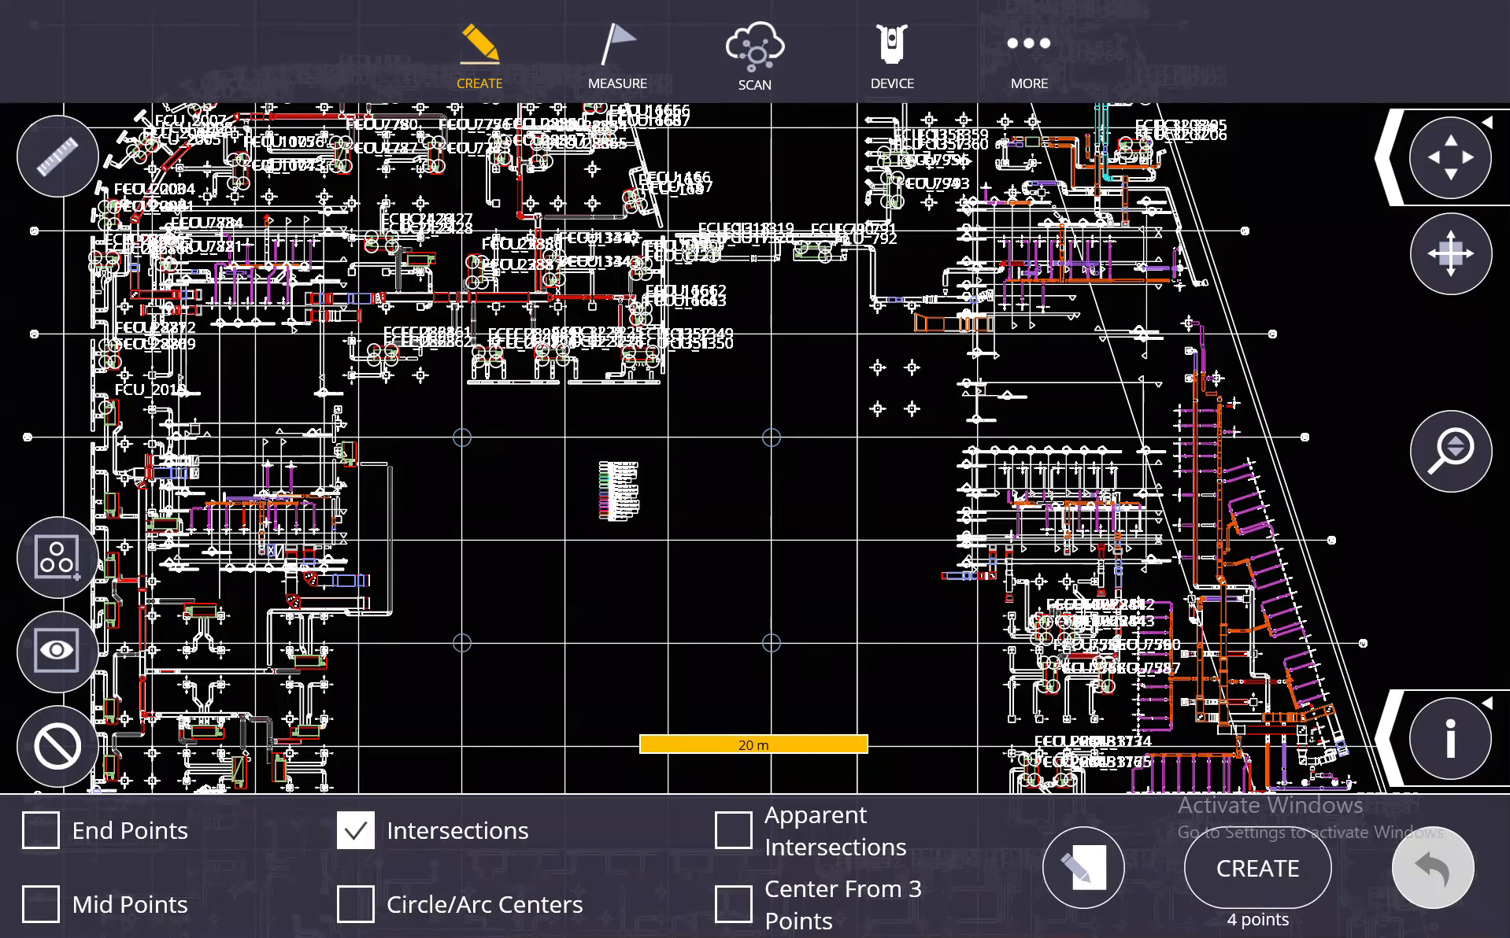
left_click(1258, 868)
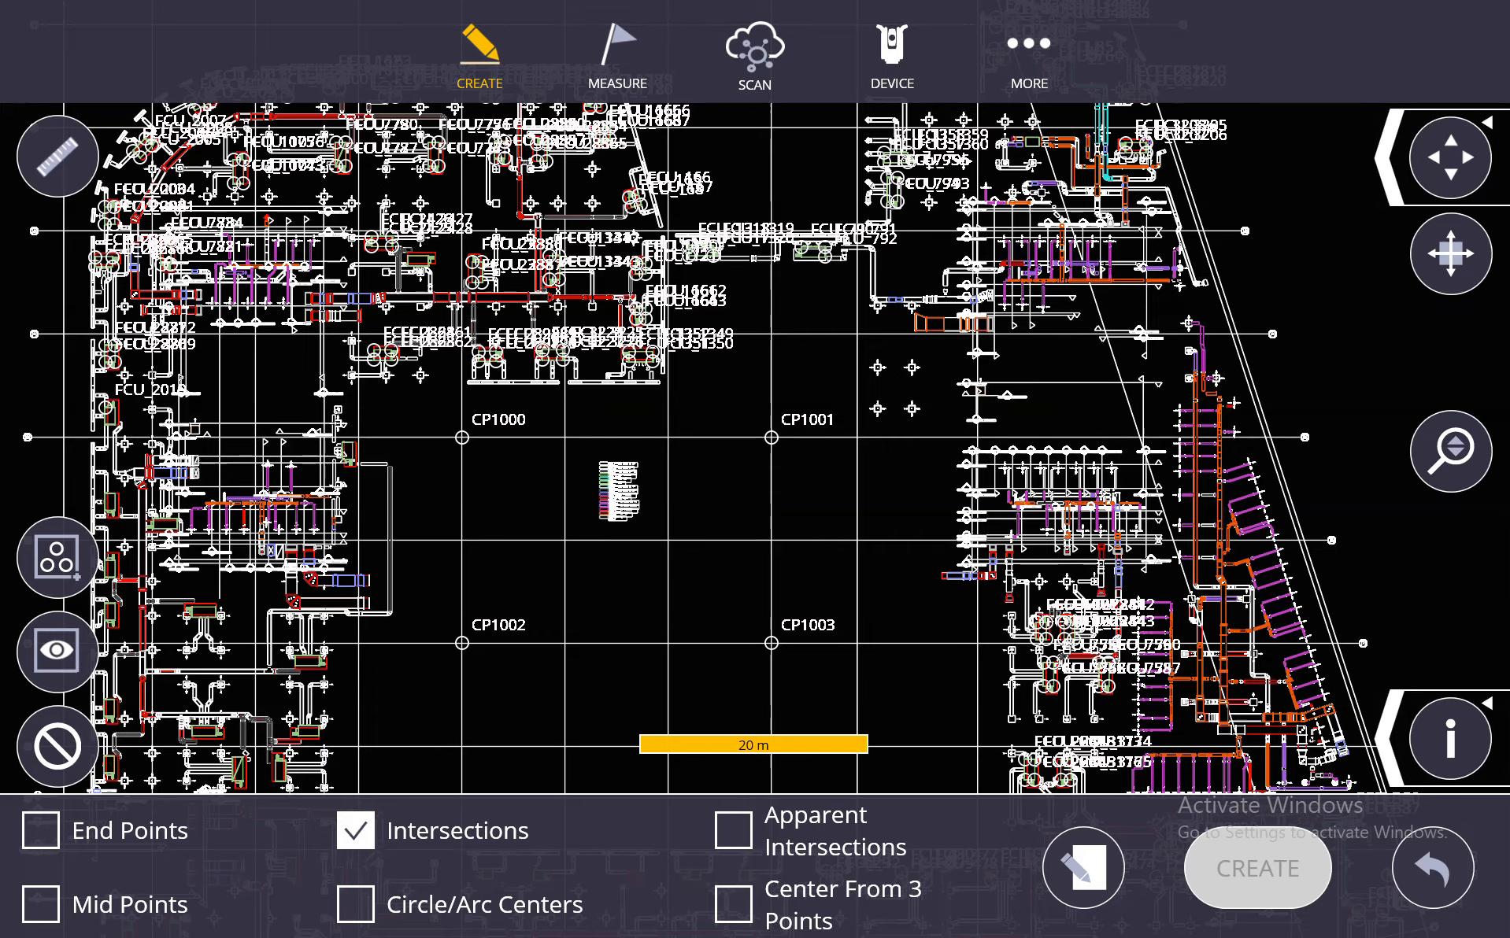
Return to the map and check which points files the Team2 project tree contains.
left_click(1029, 55)
left_click(753, 255)
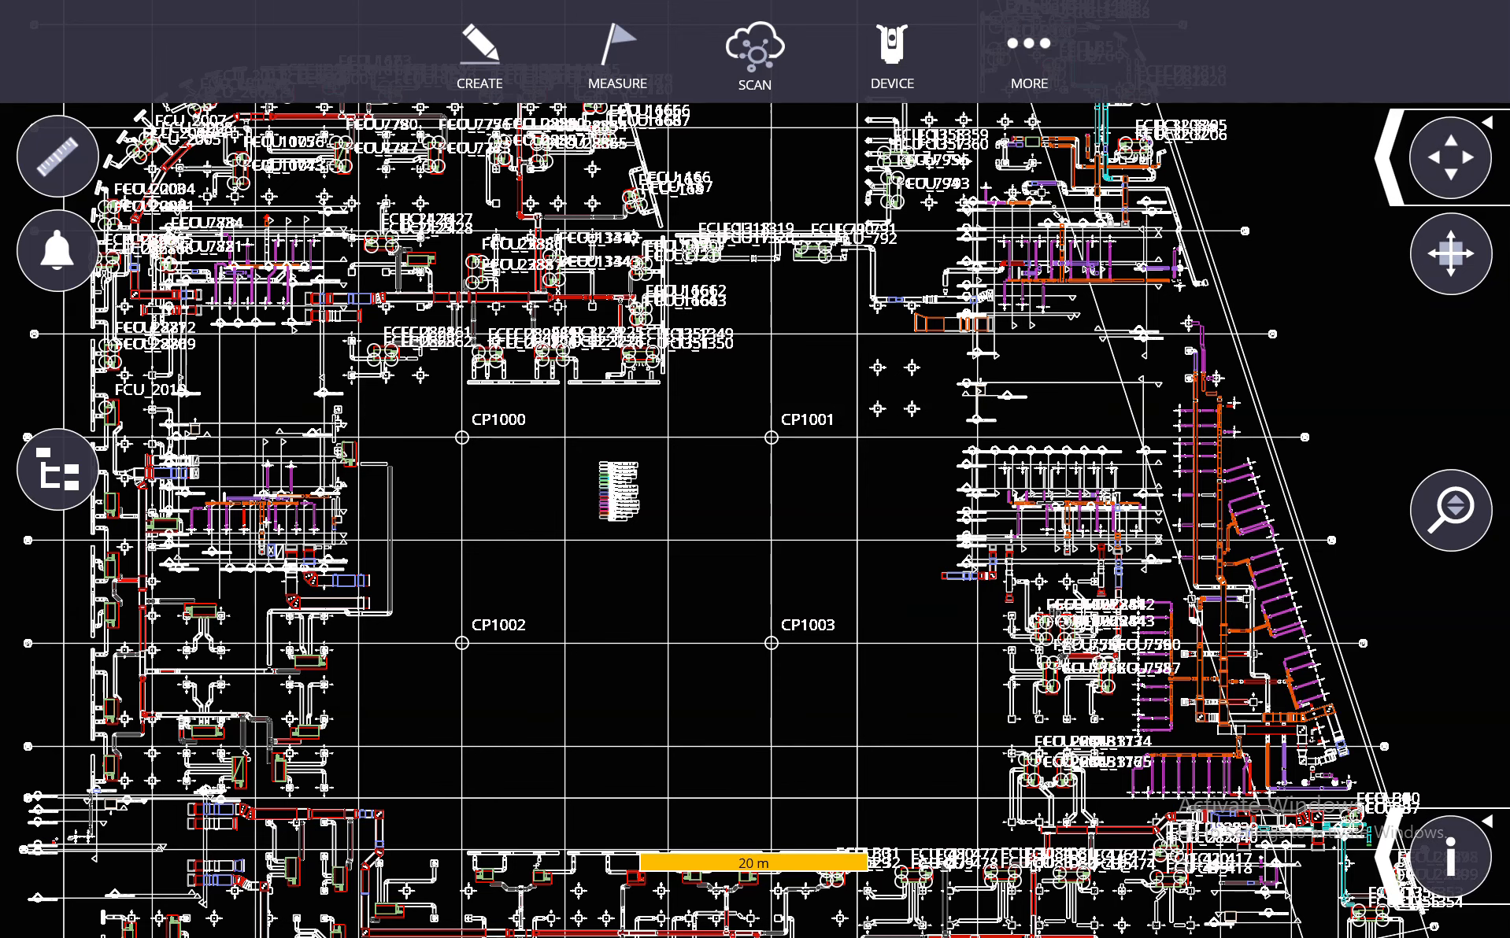
left_click(58, 470)
left_click(165, 340)
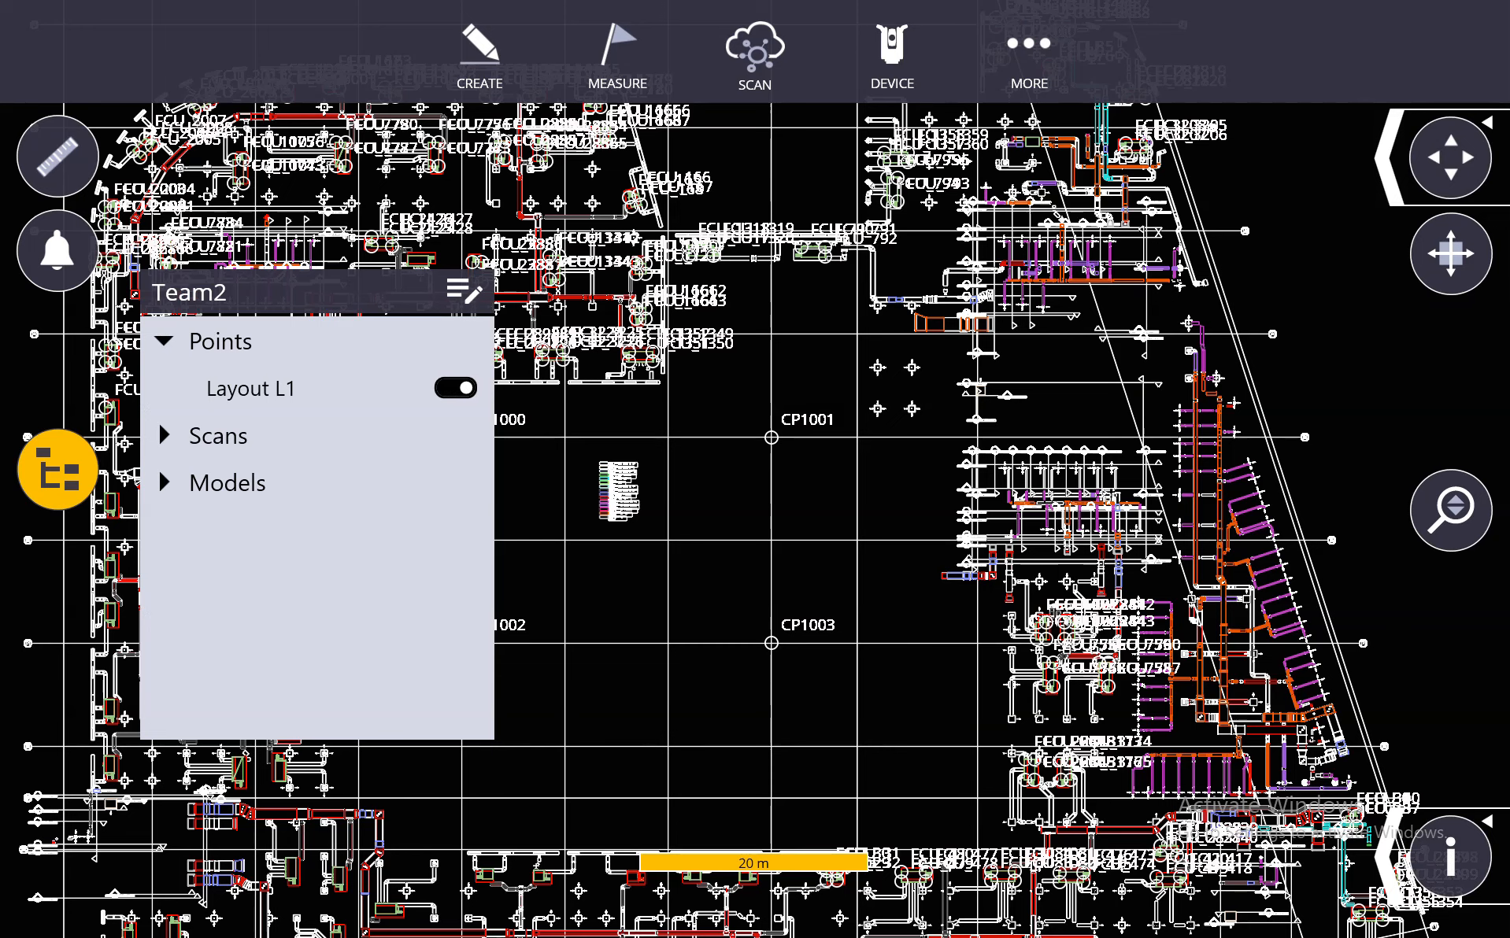
left_click(58, 470)
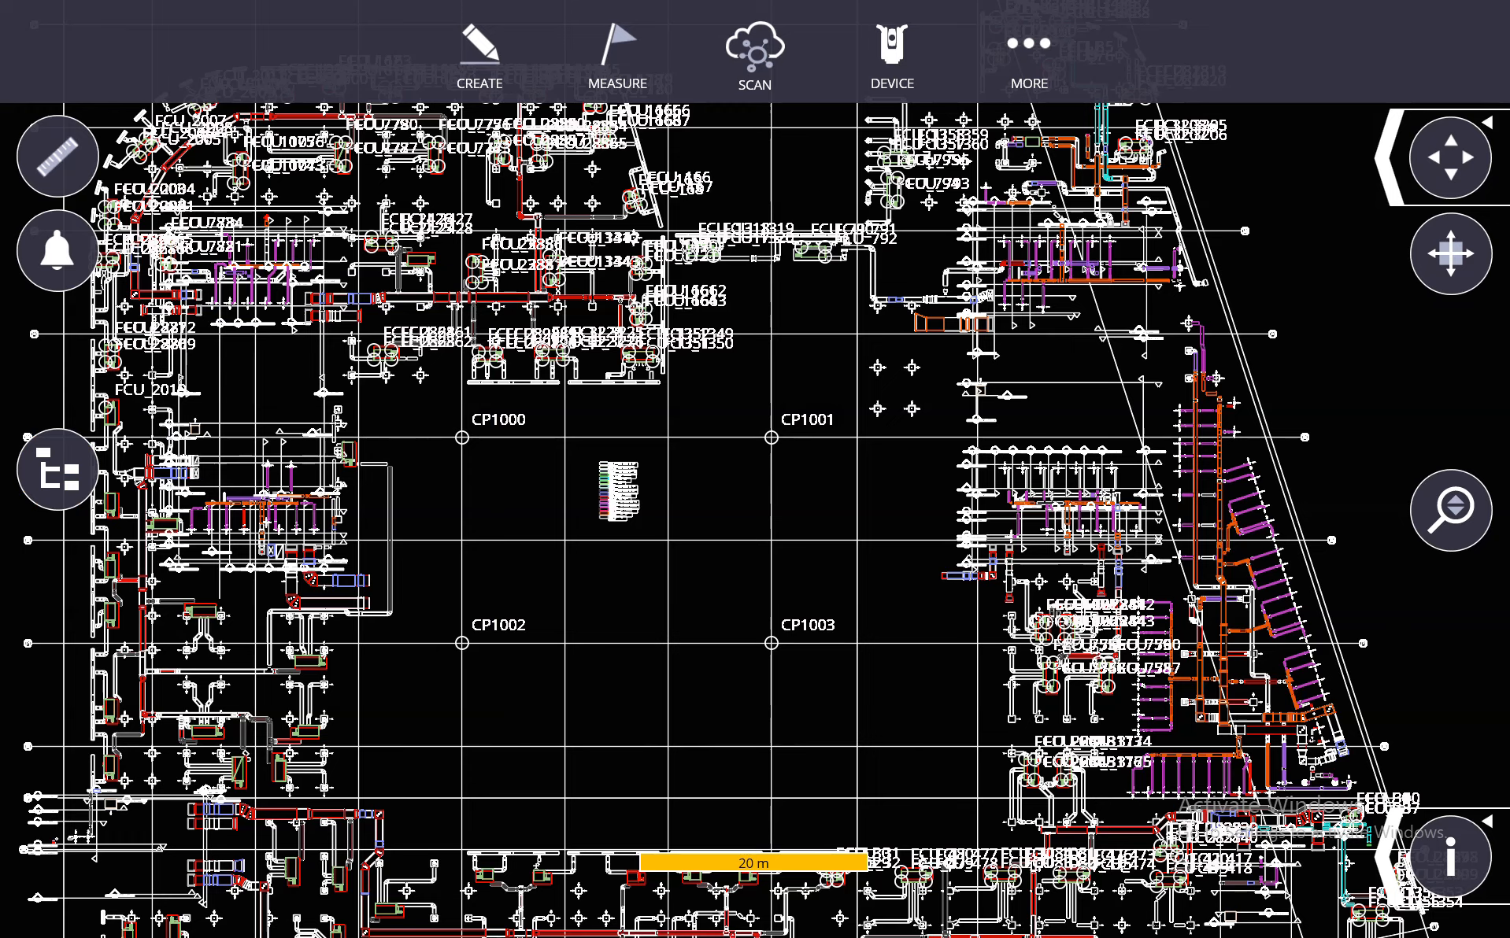
Select the Team1 Export CSV from the Control folder of the Test project on Trimble Connect for import.
left_click(1028, 55)
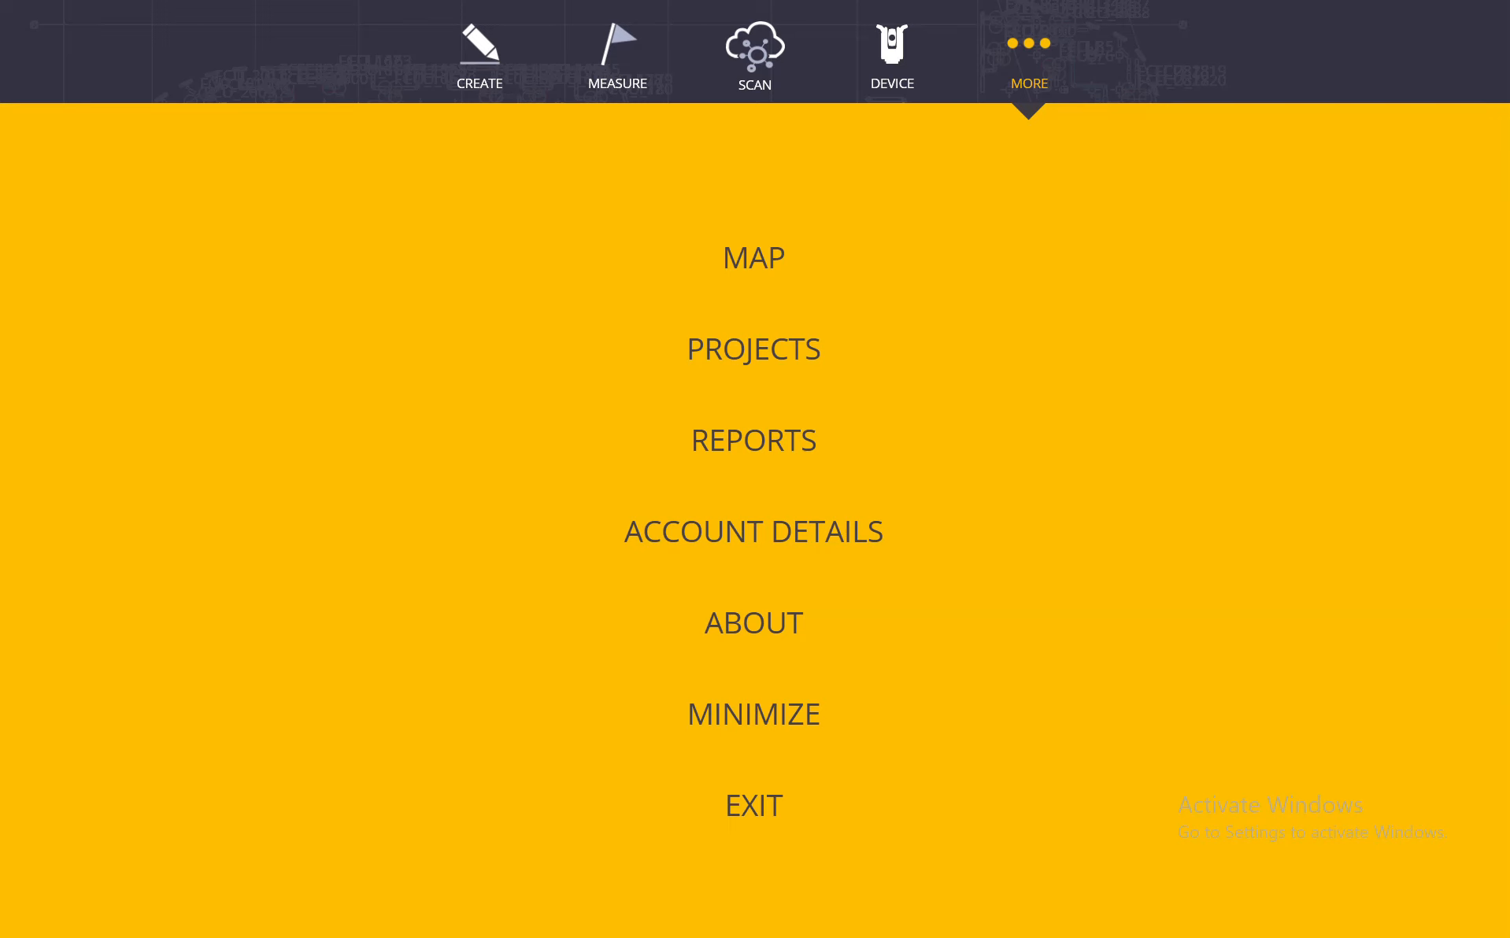
left_click(786, 340)
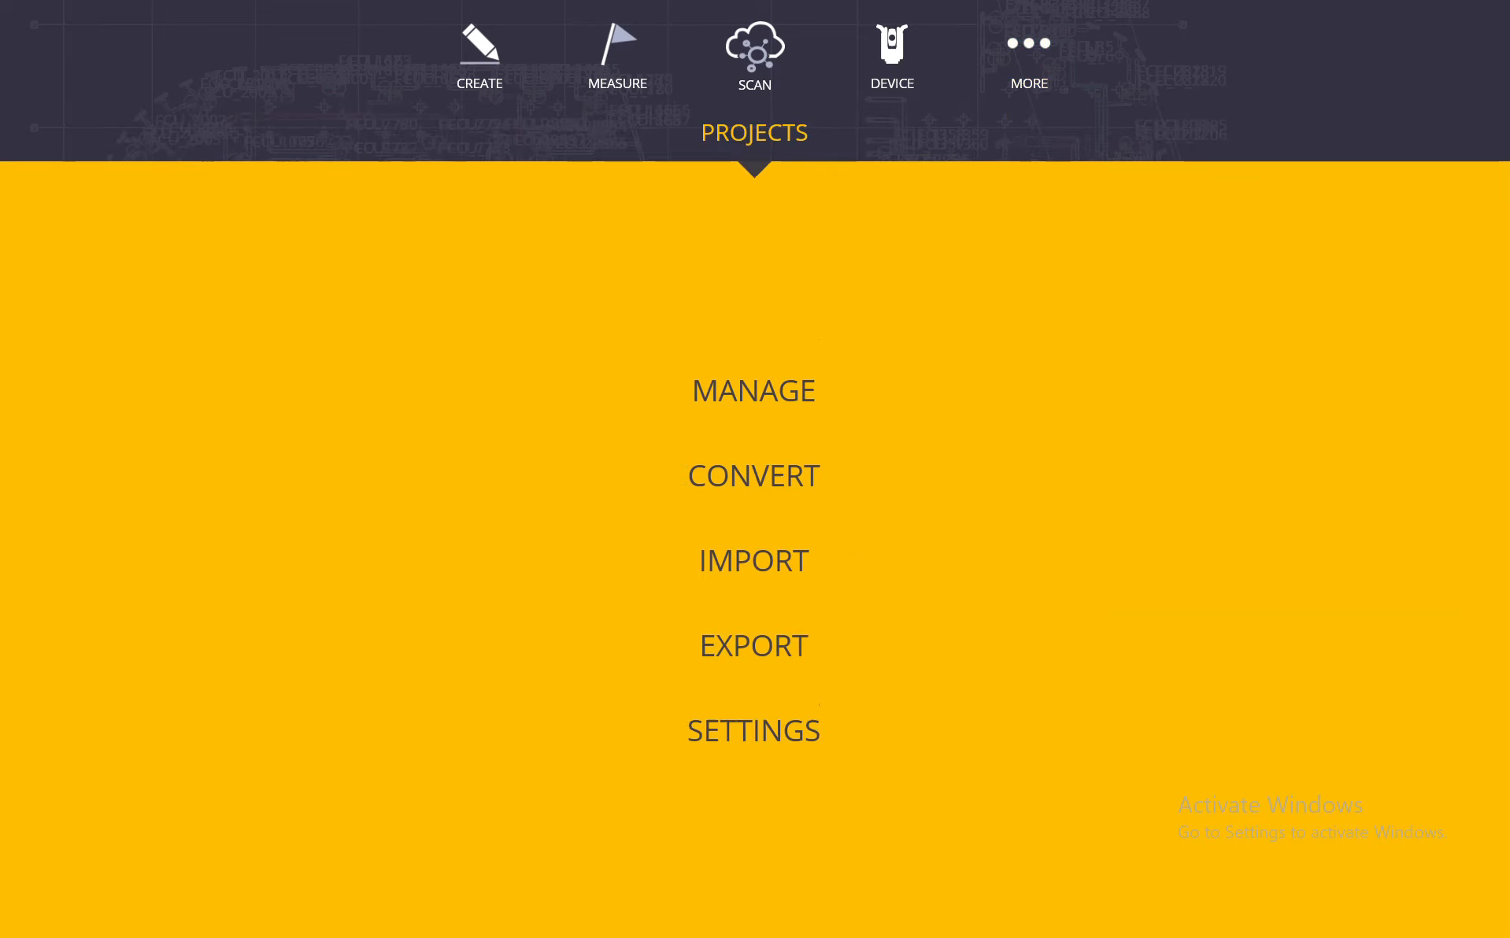
left_click(788, 556)
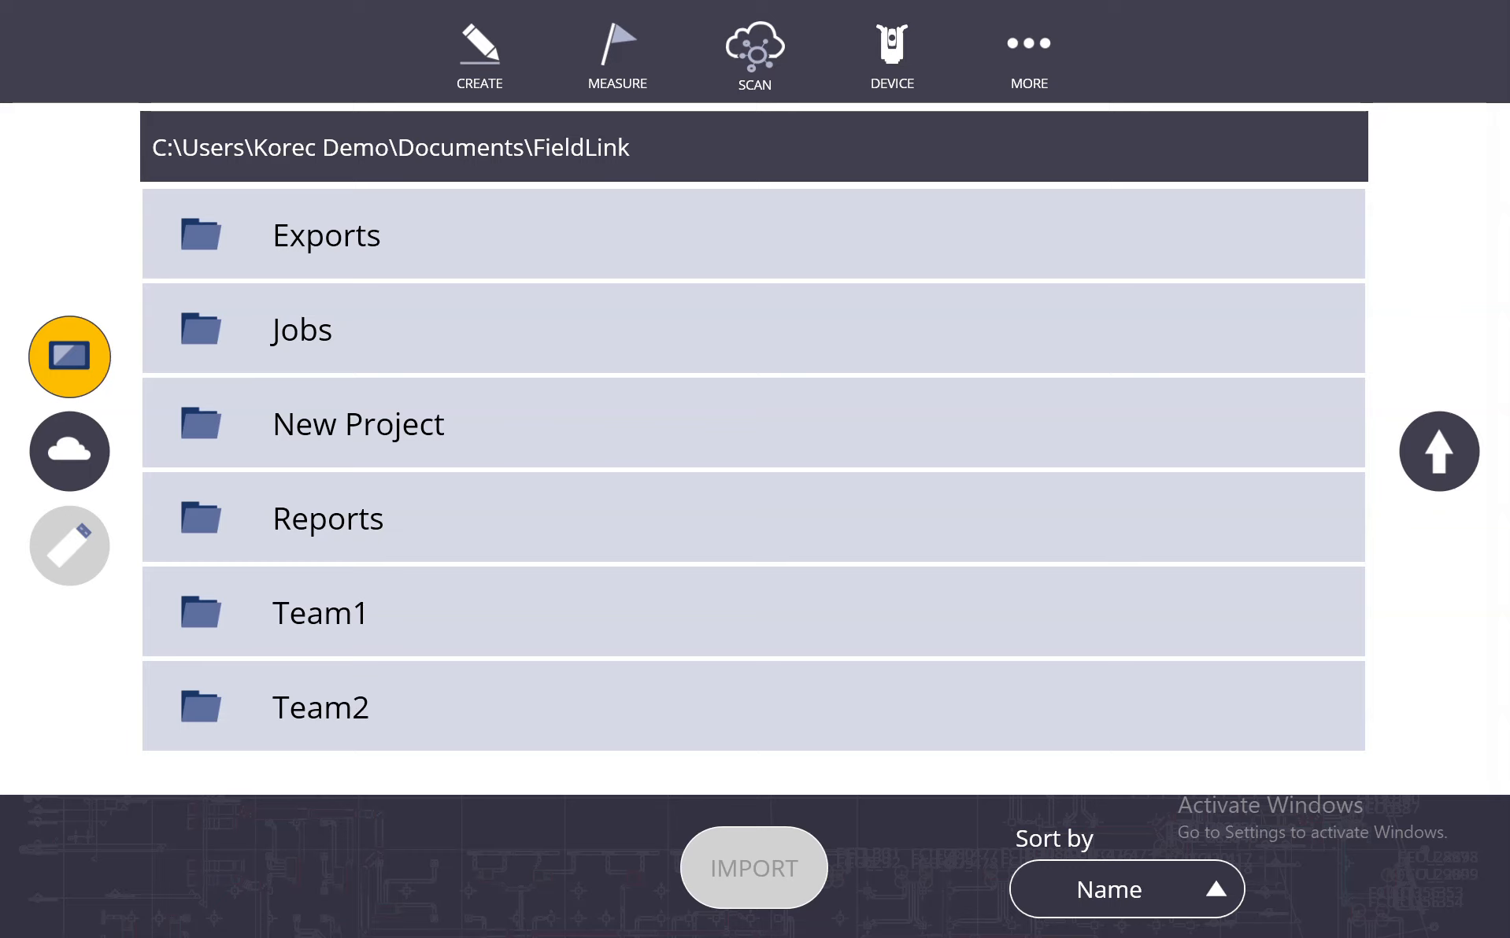
left_click(69, 451)
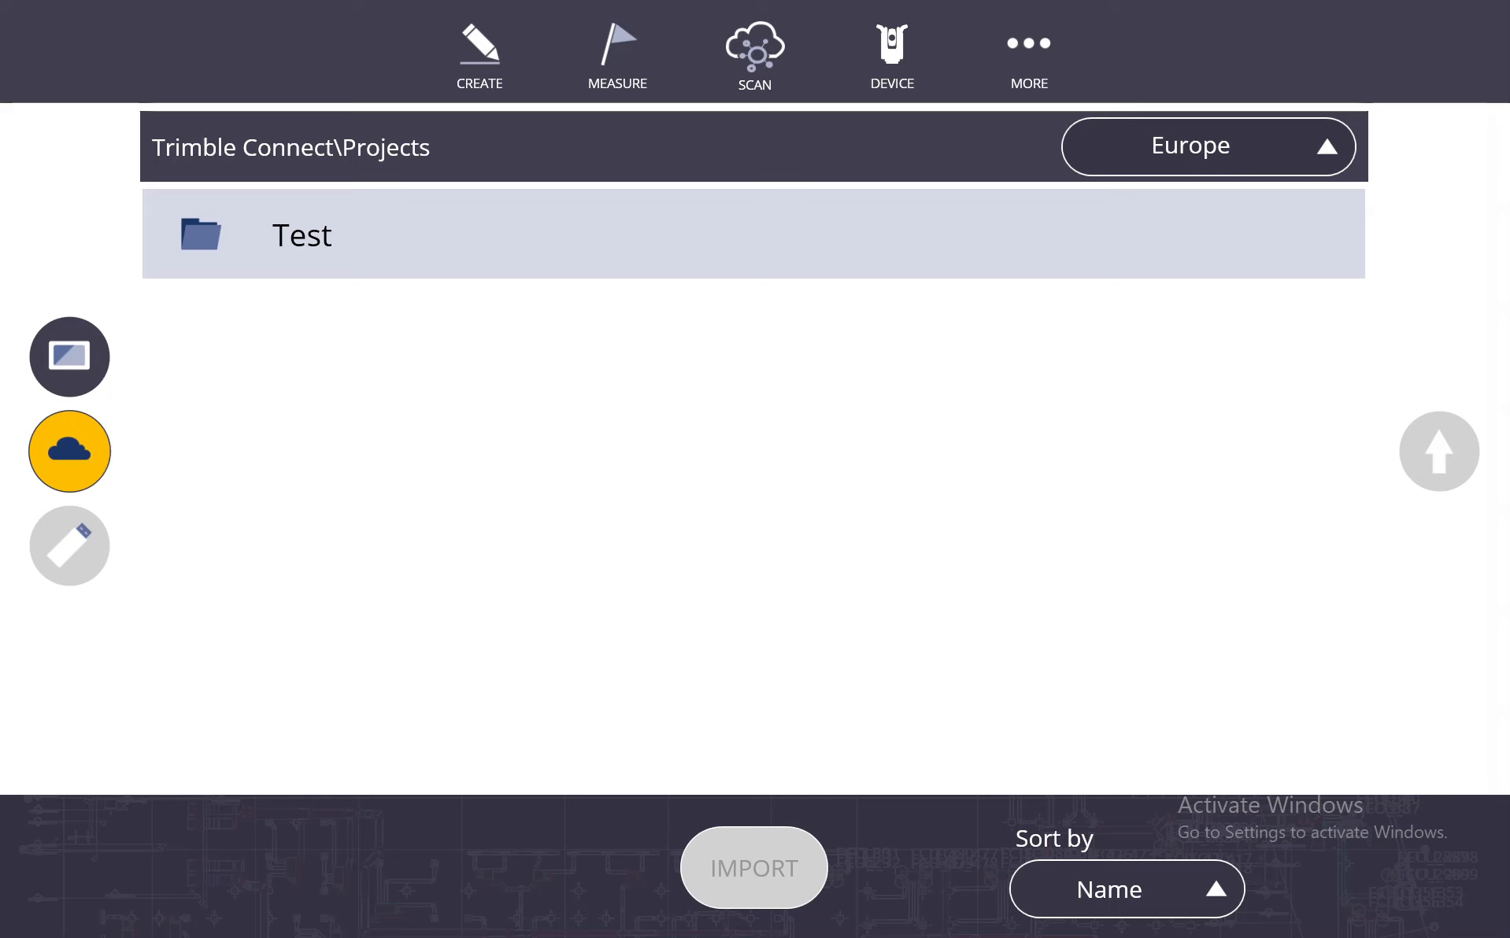
left_click(303, 234)
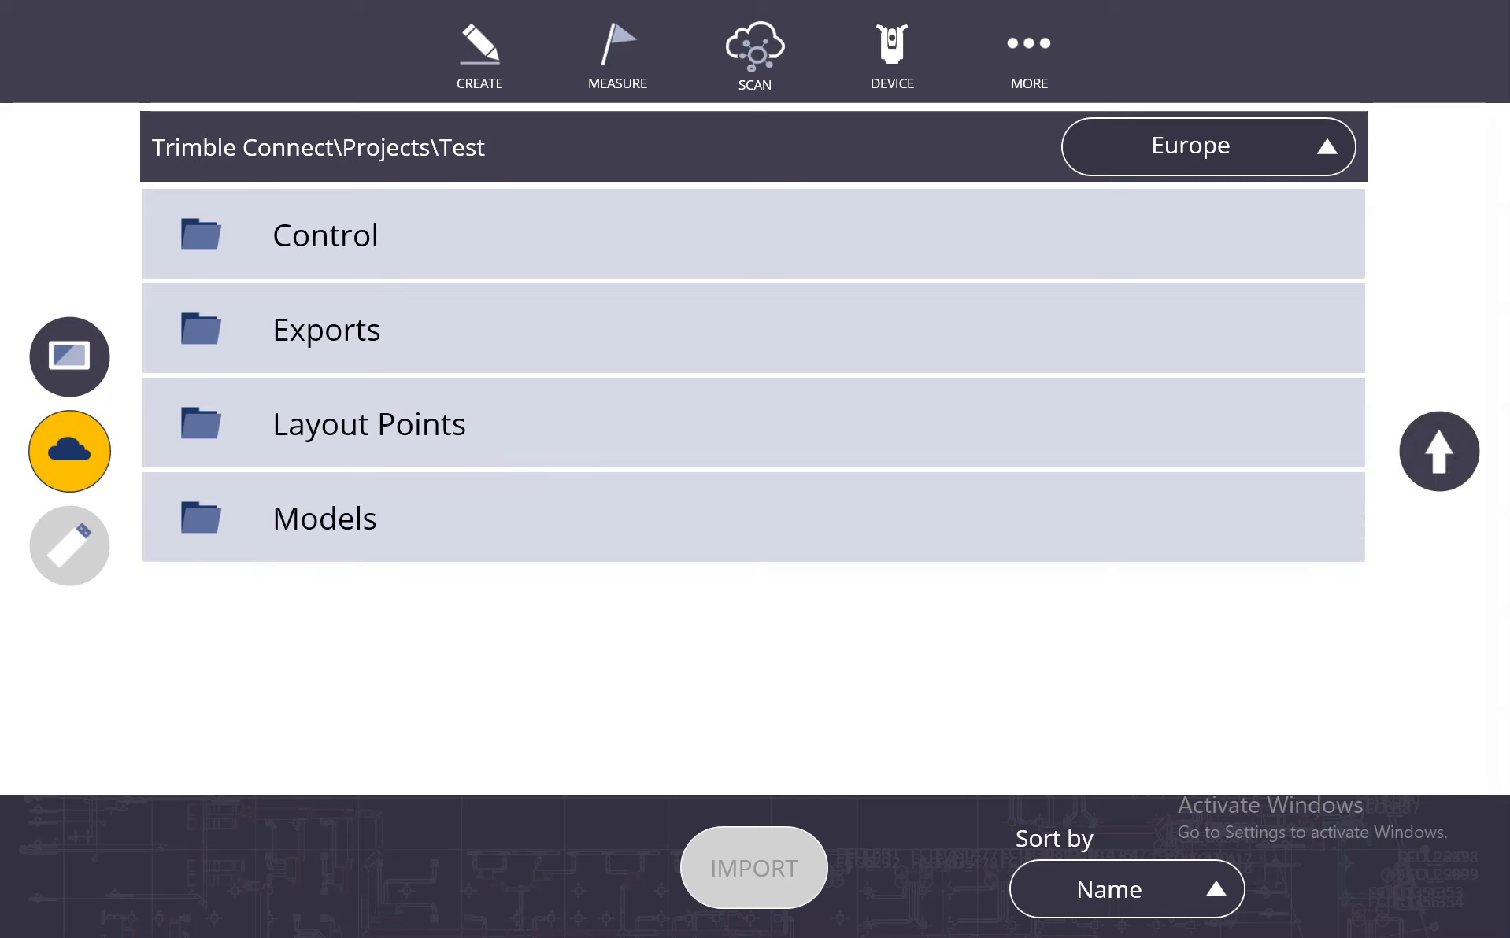
left_click(325, 235)
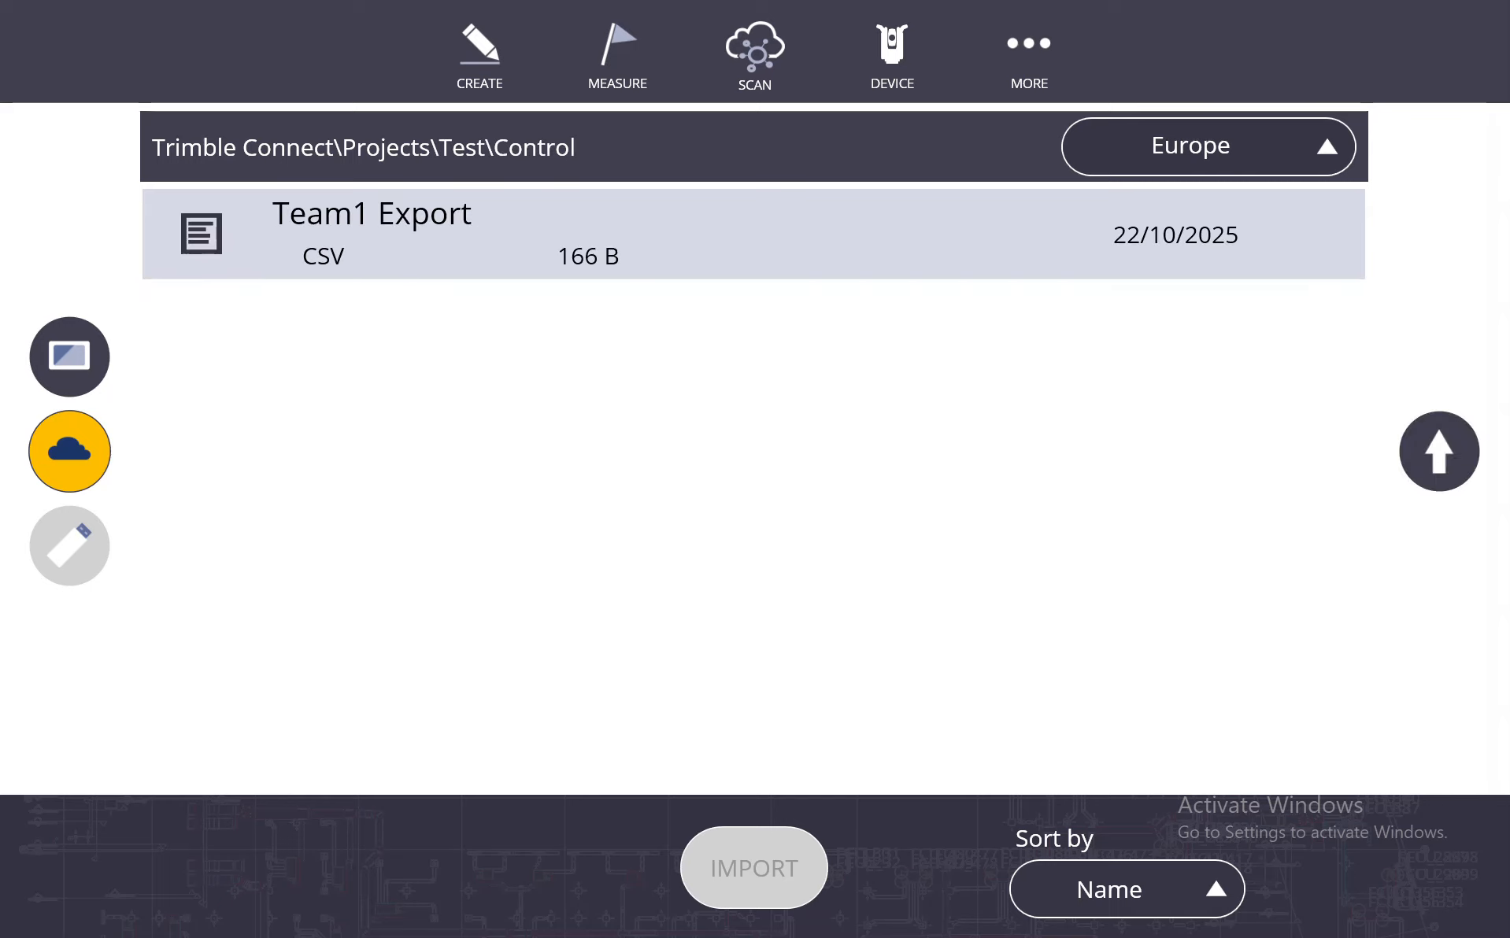
left_click(753, 234)
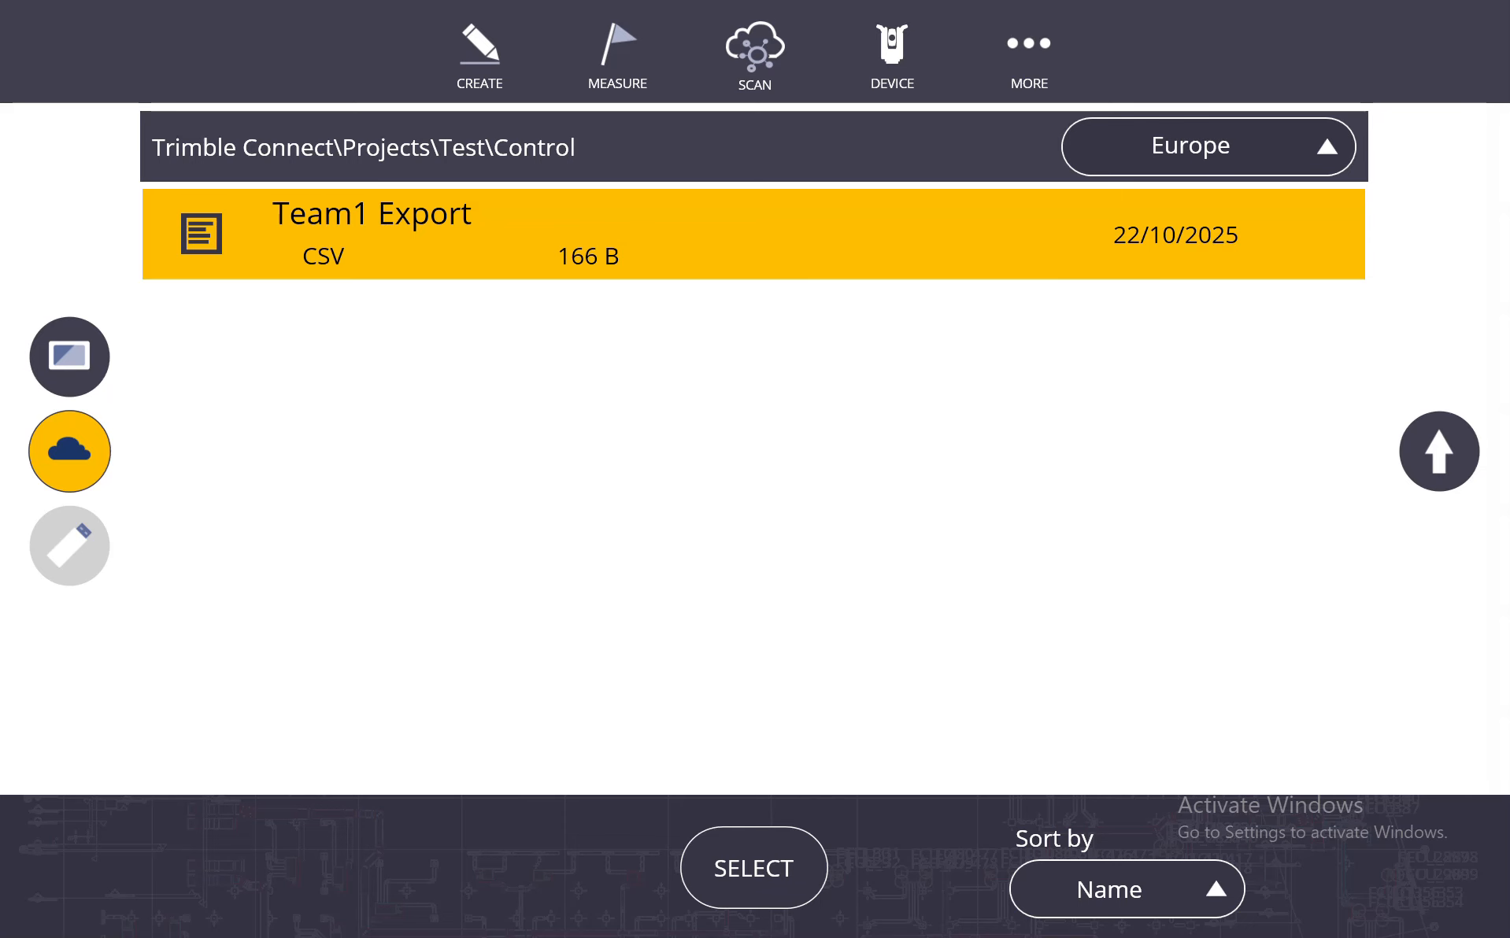
left_click(753, 868)
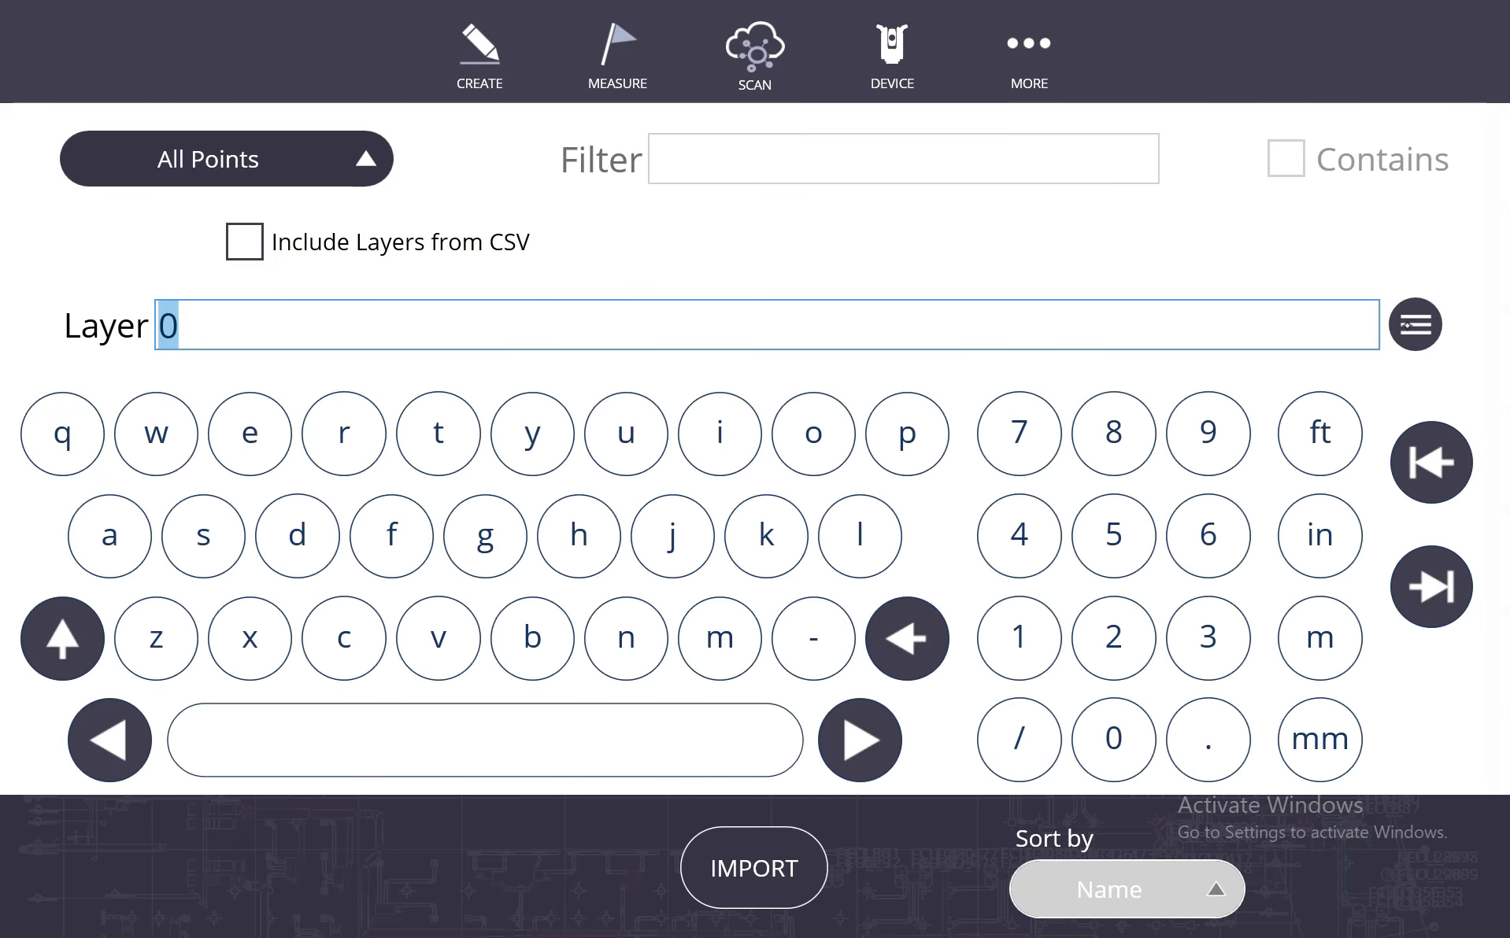
Assign the existing CP layer to all points in the CSV and import them.
left_click(1415, 324)
left_click(718, 536)
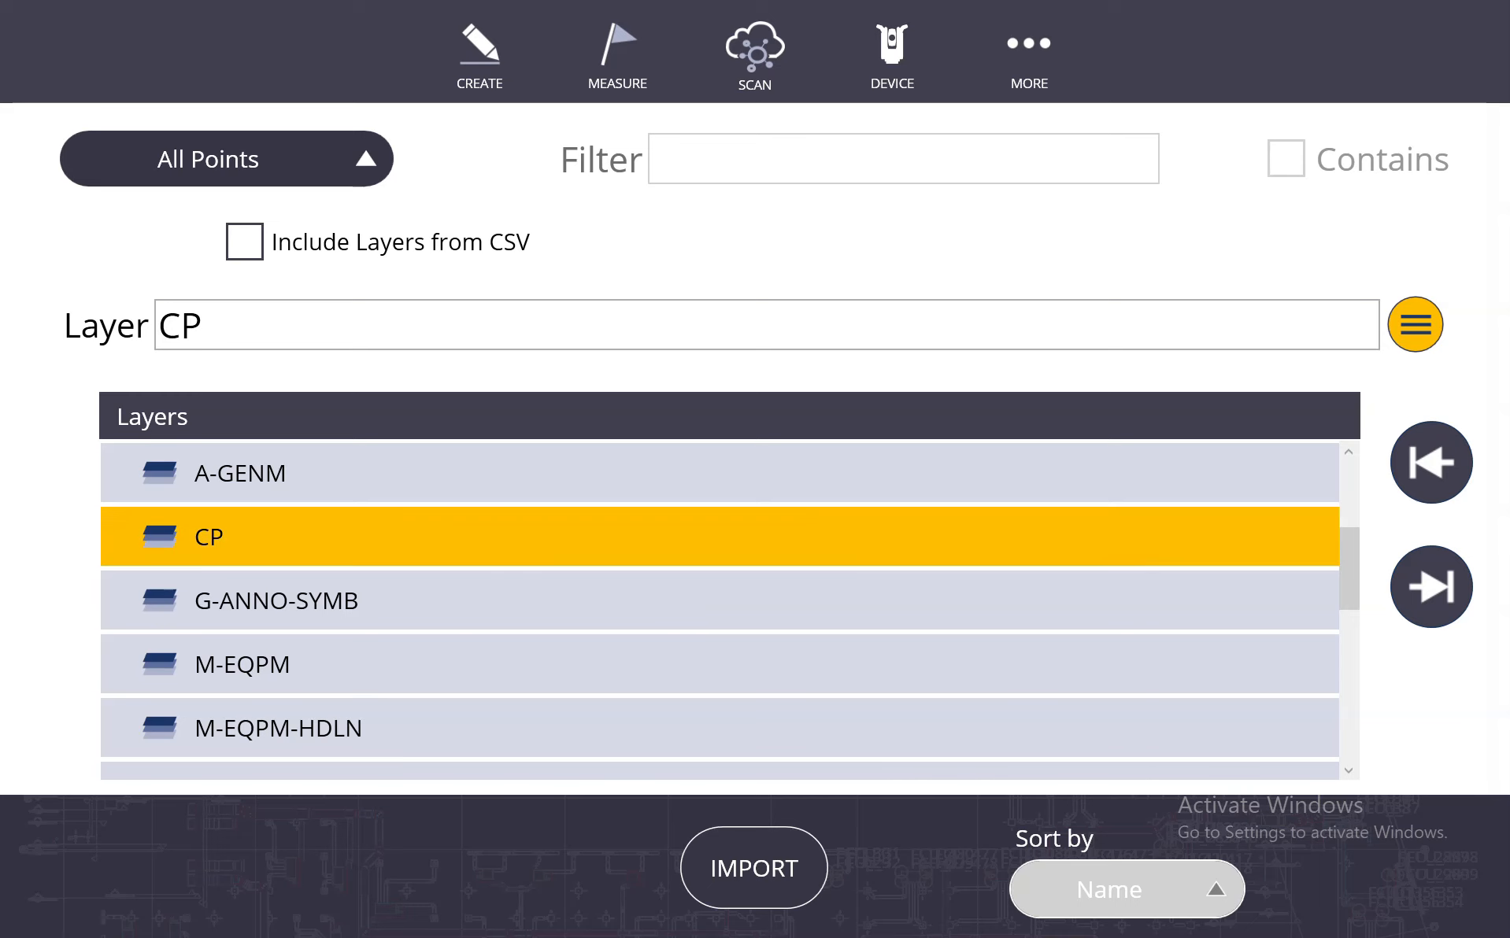
left_click(1419, 332)
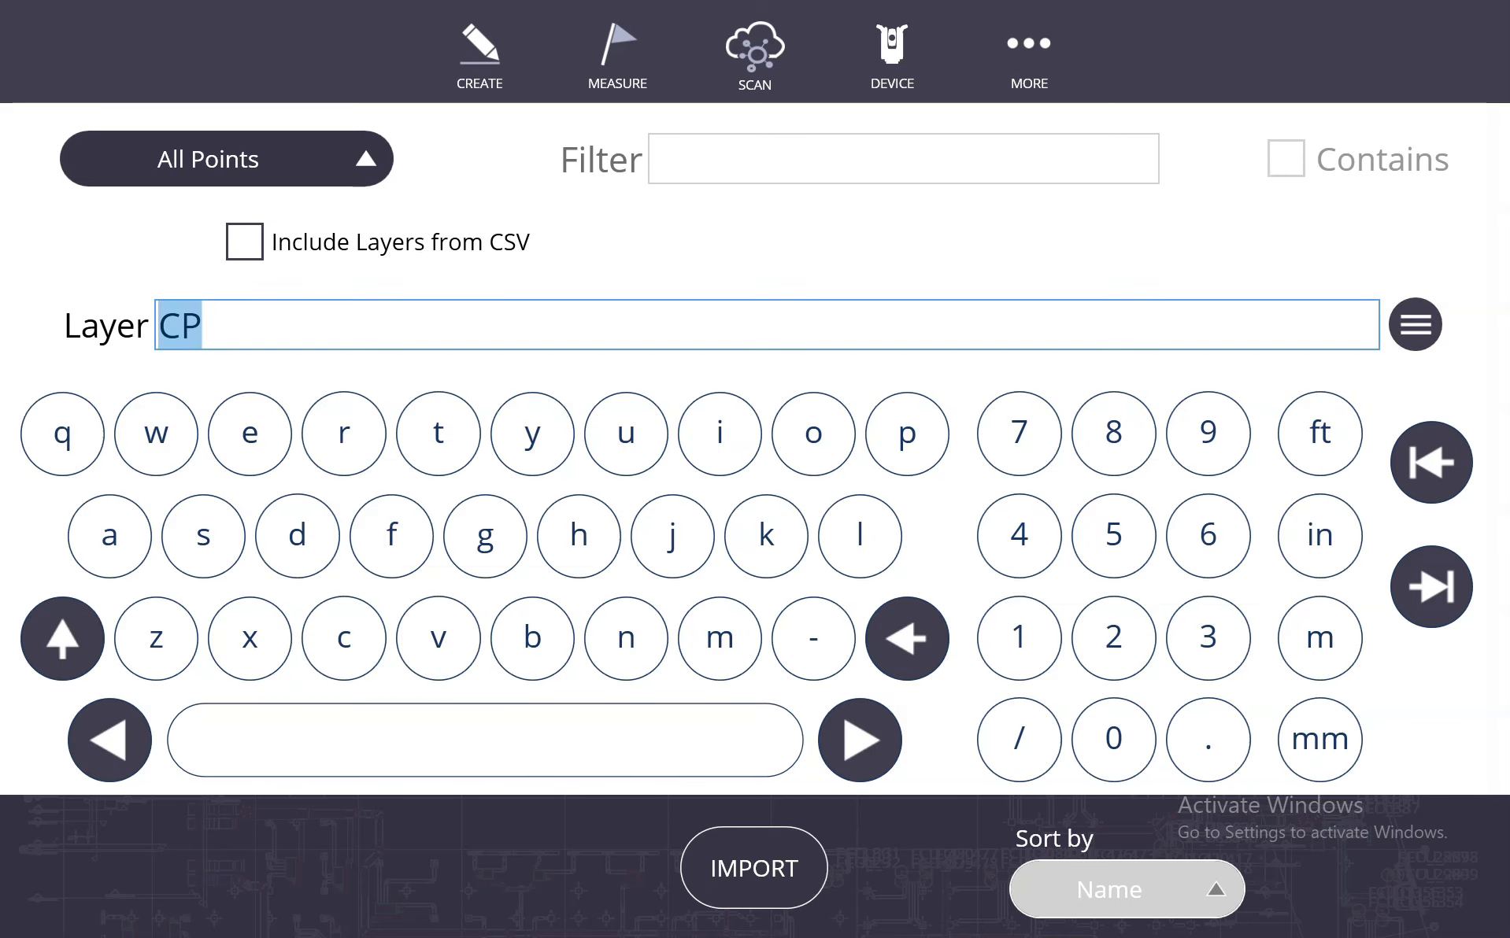
left_click(740, 881)
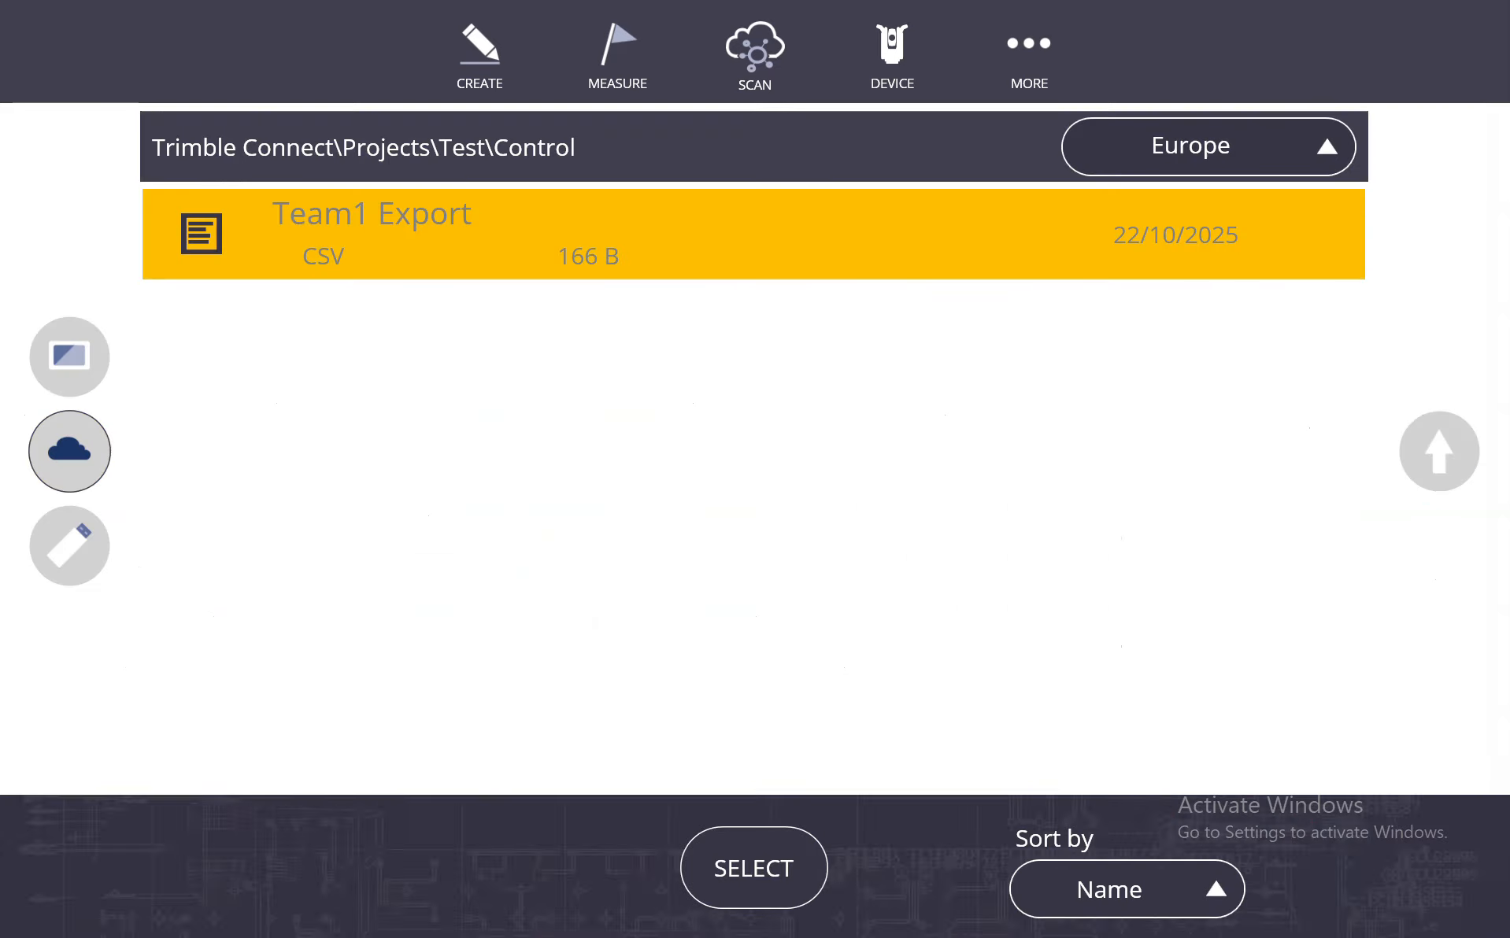
Return to the map and examine the imported control points and the project tree's points files.
left_click(1037, 72)
left_click(772, 268)
scroll(777, 436, "up", 5)
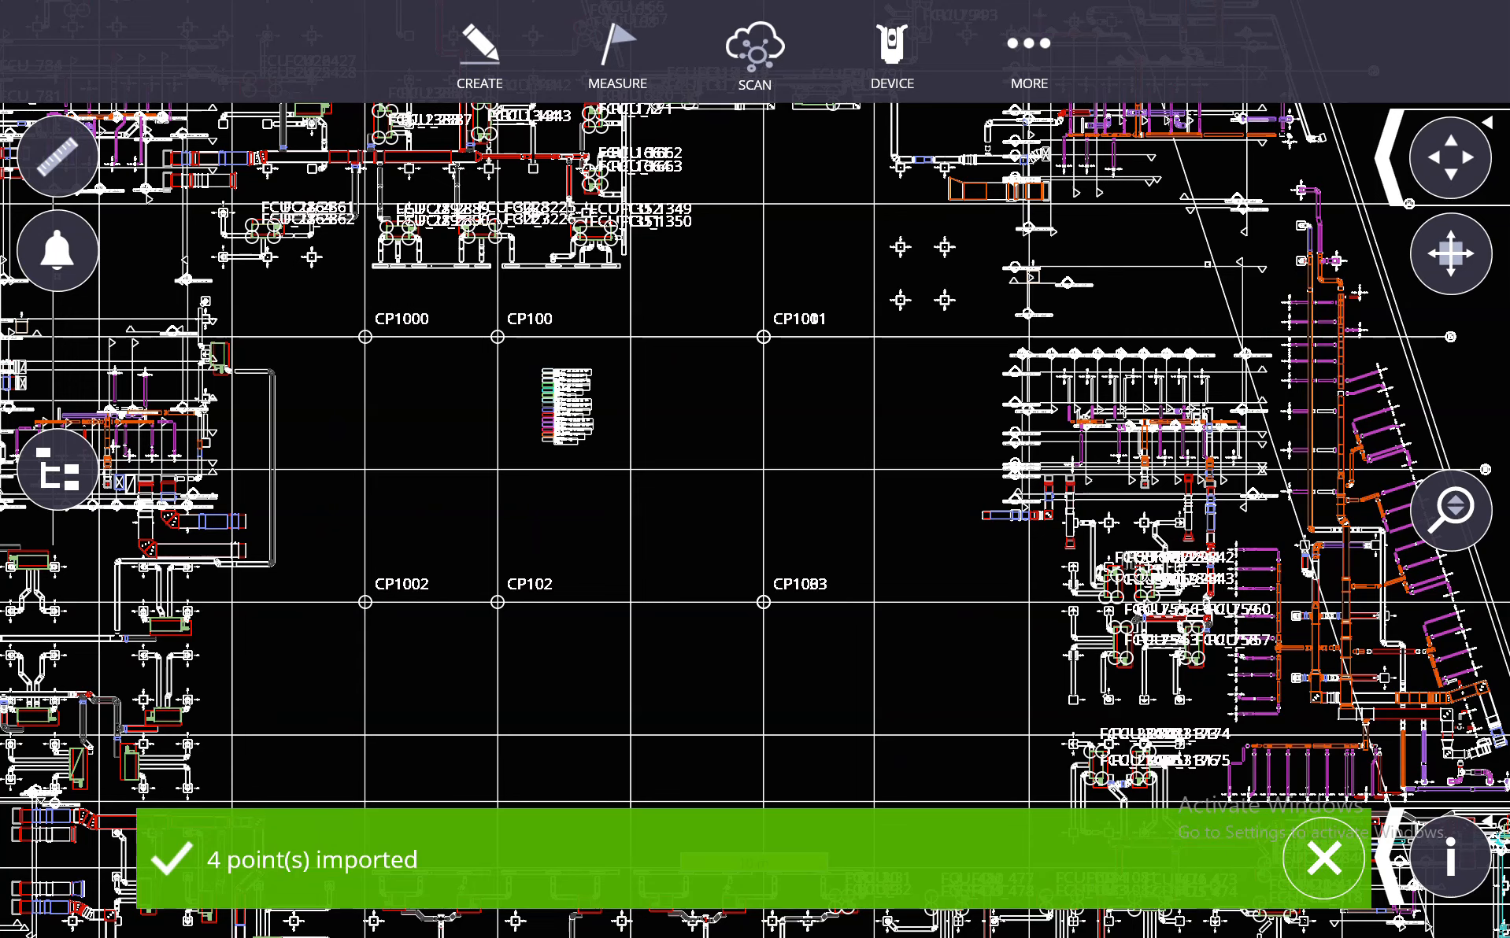
left_click(57, 470)
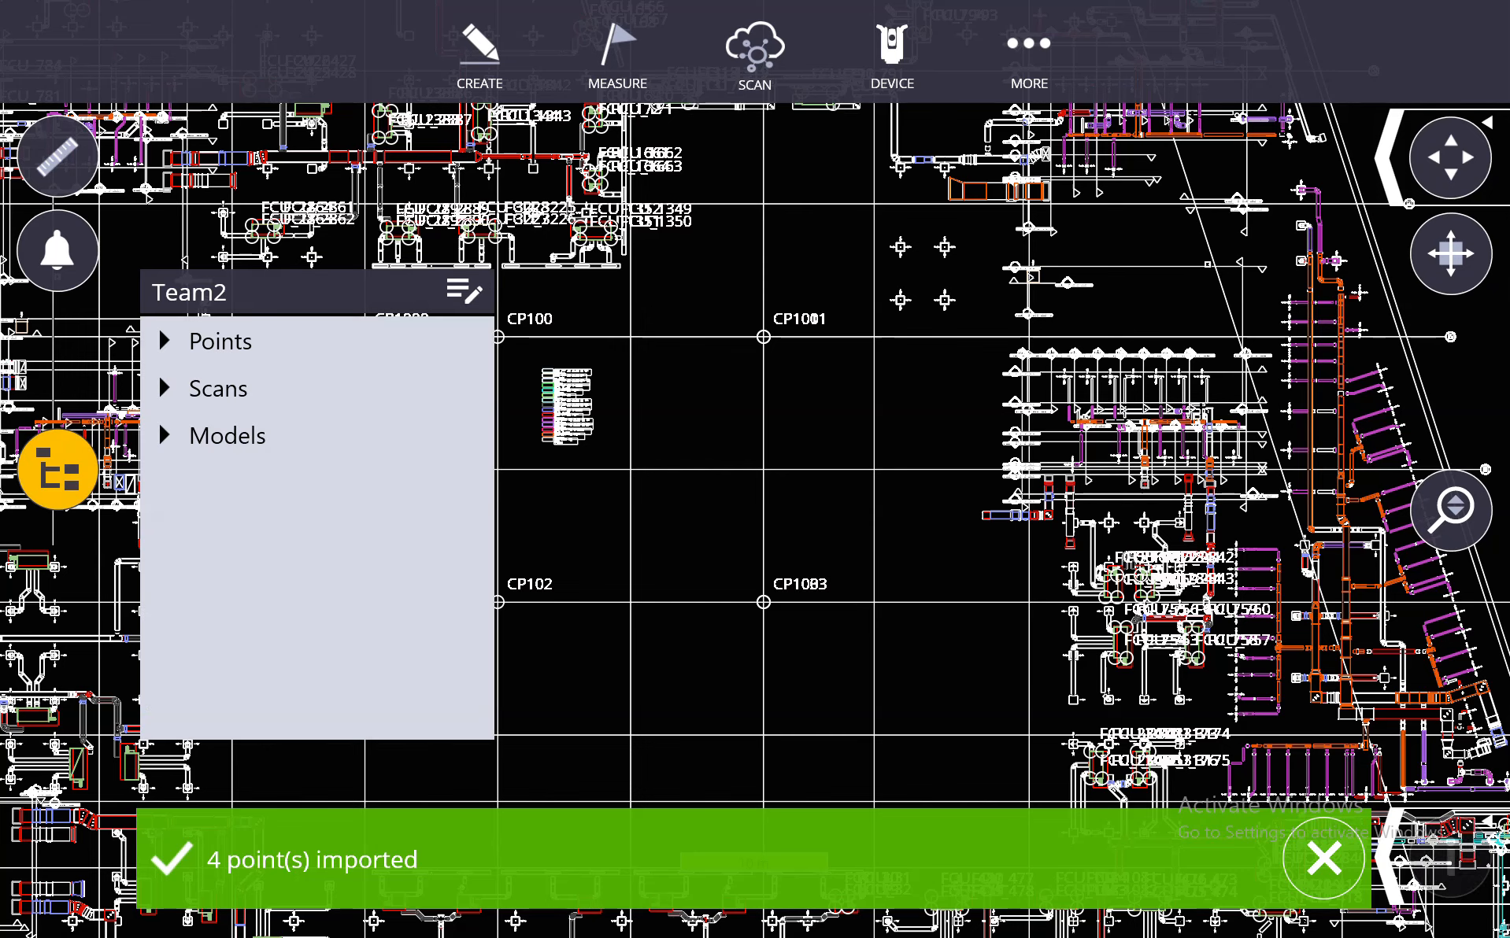
left_click(213, 341)
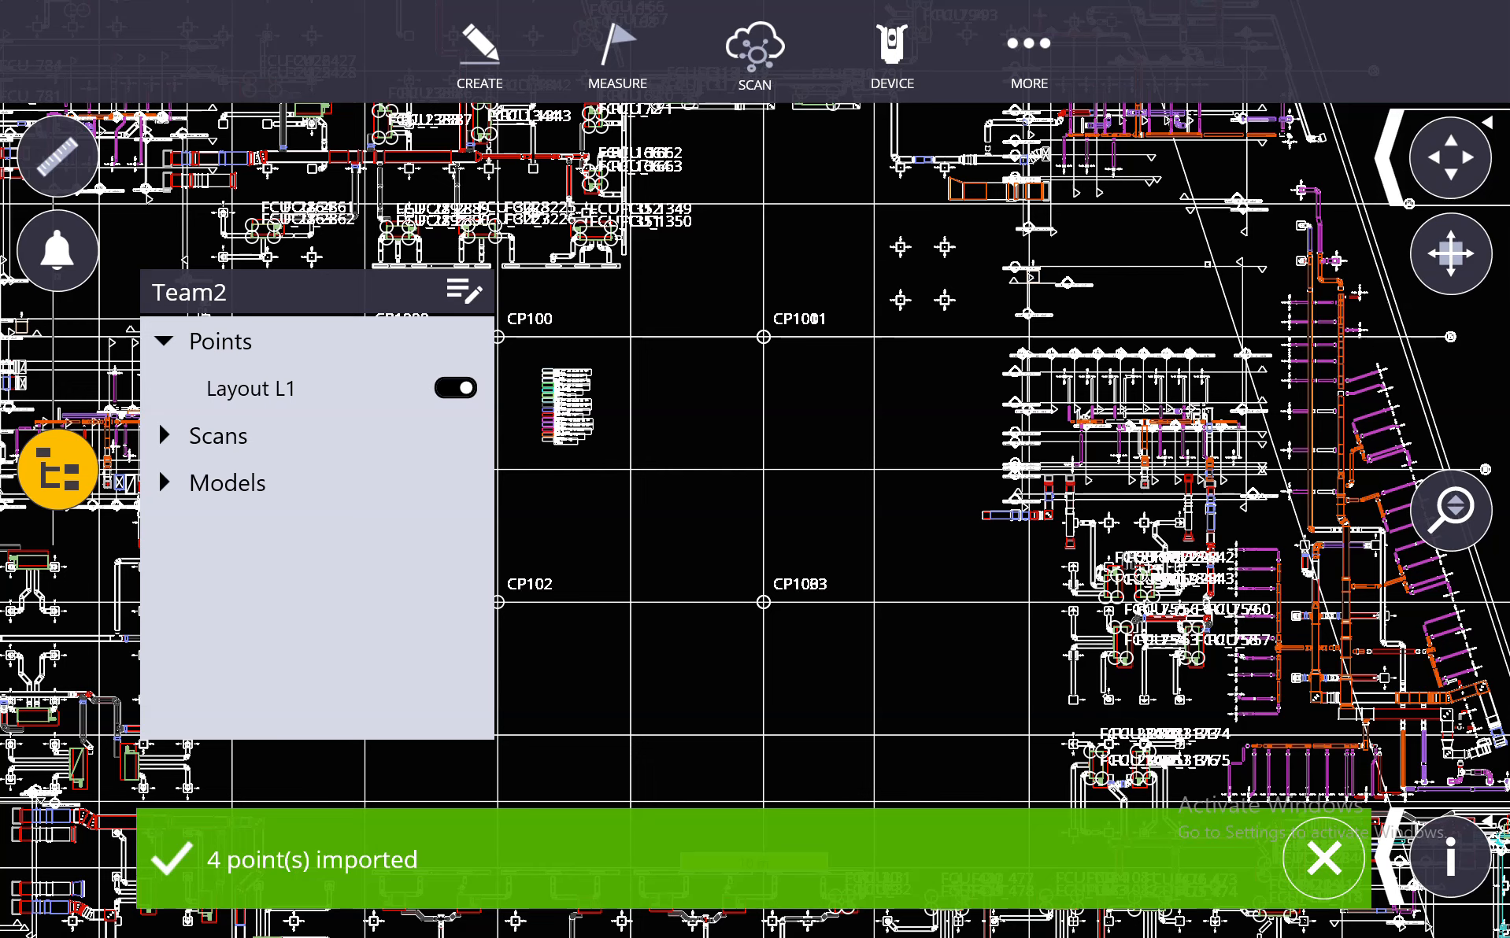
left_click(57, 470)
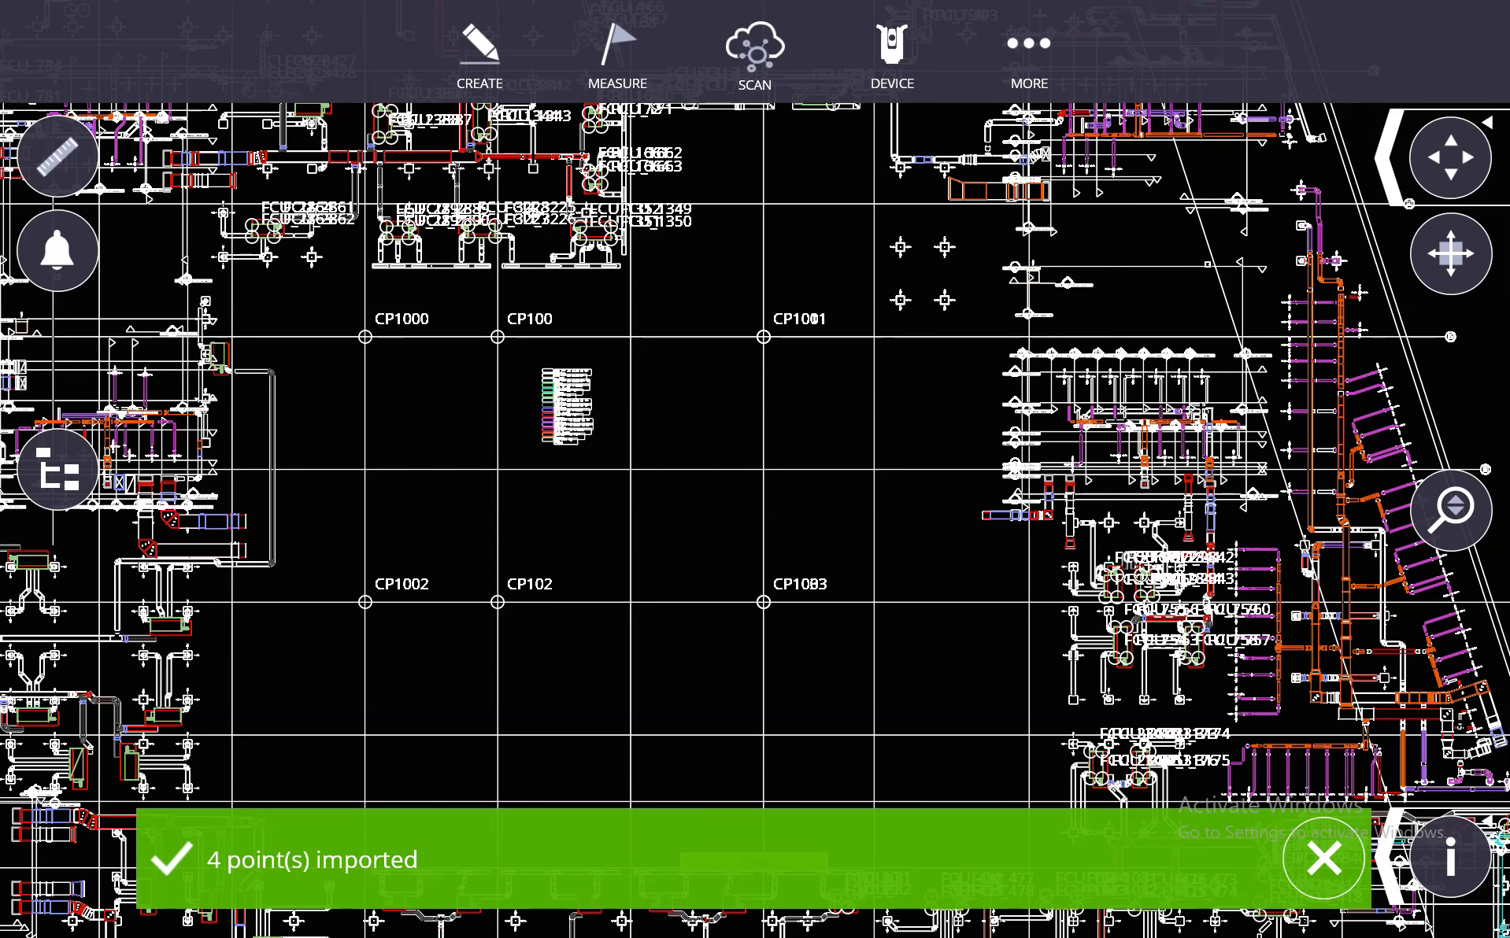
View the available instruments and open the Lay Out measuring mode for points.
left_click(892, 56)
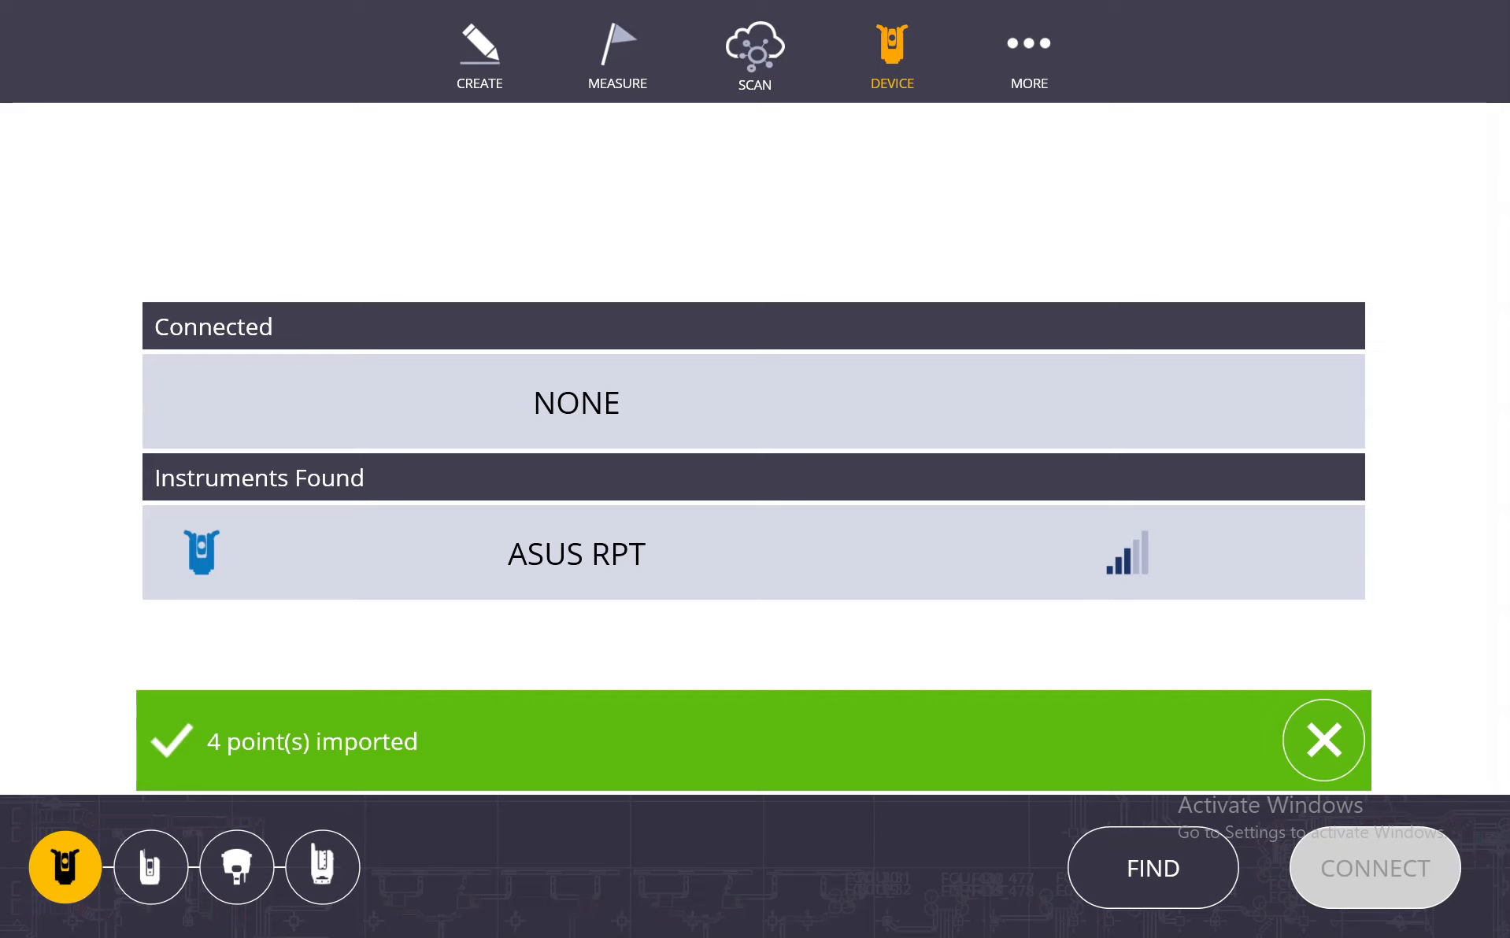
left_click(617, 55)
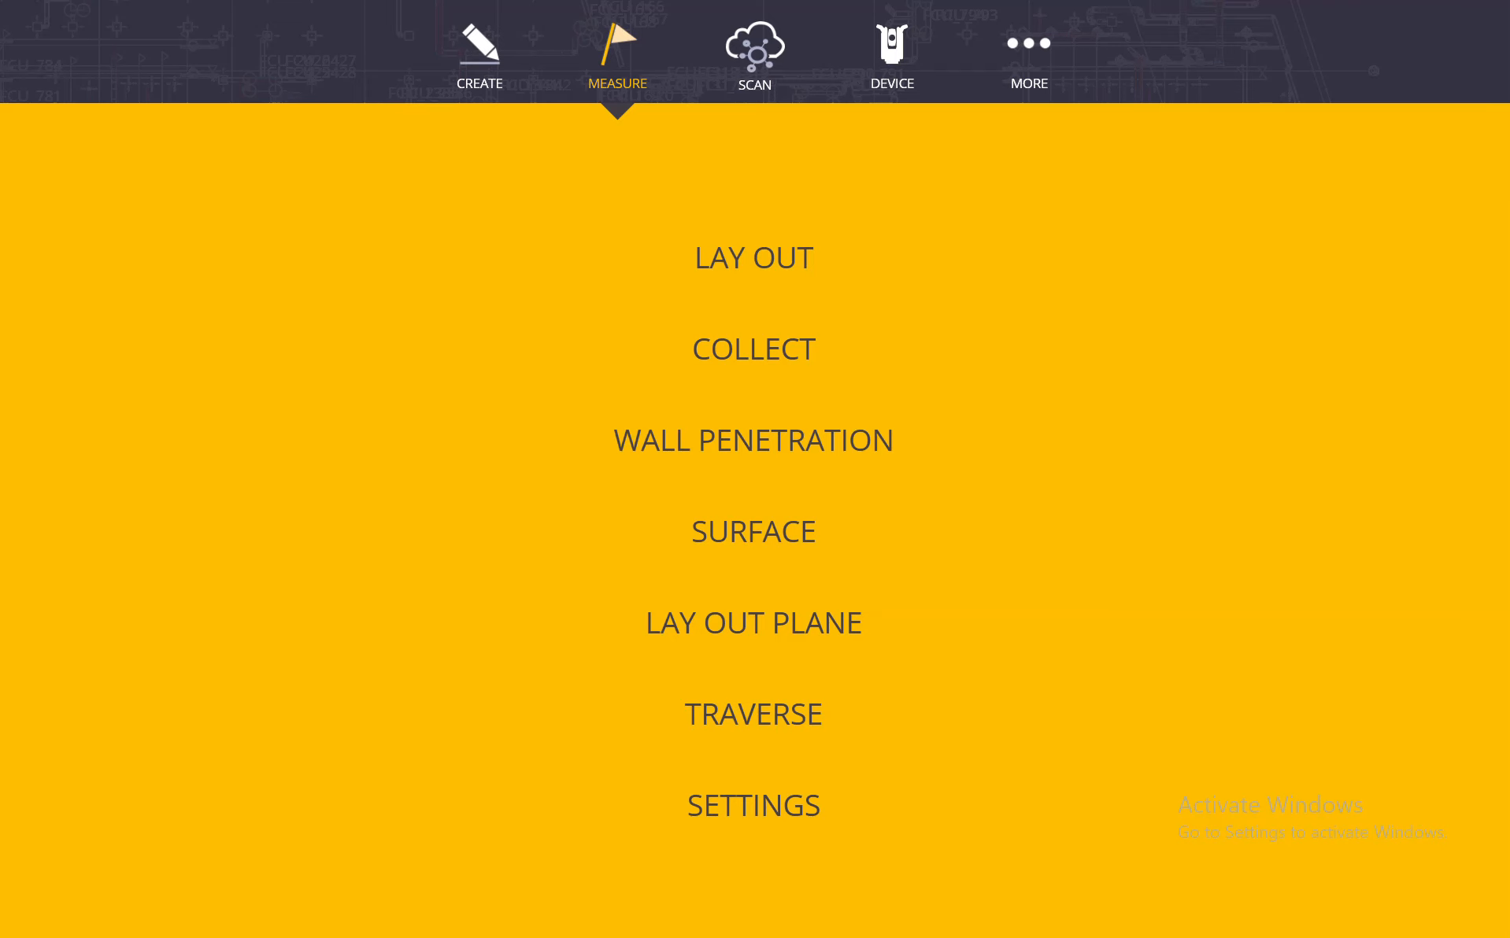
left_click(779, 247)
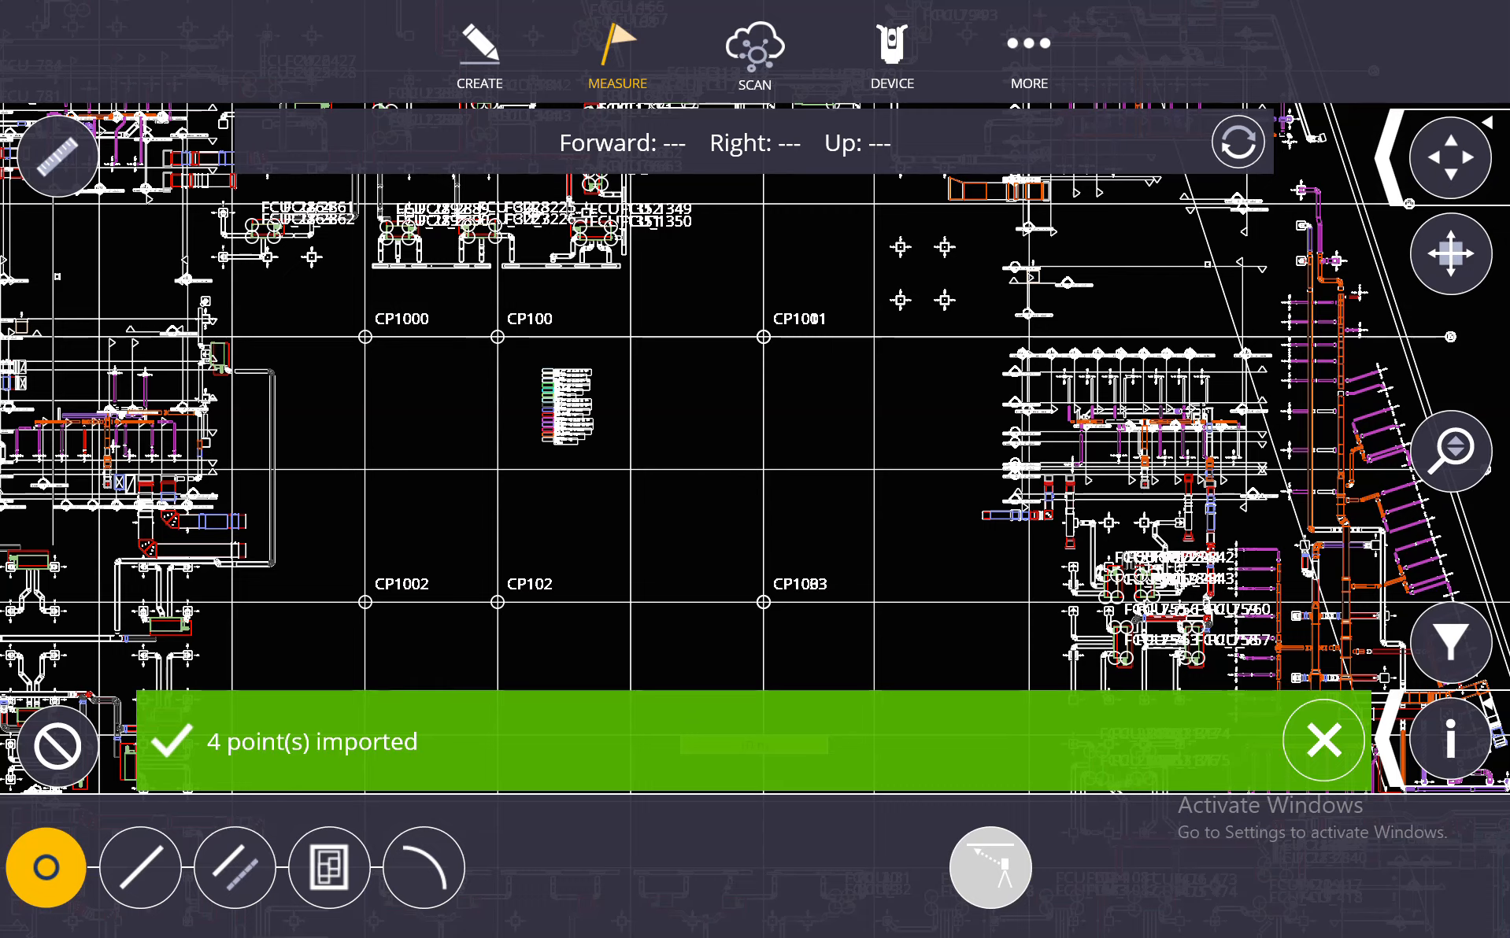
Start a project export and choose TFLX as the file type.
left_click(1029, 43)
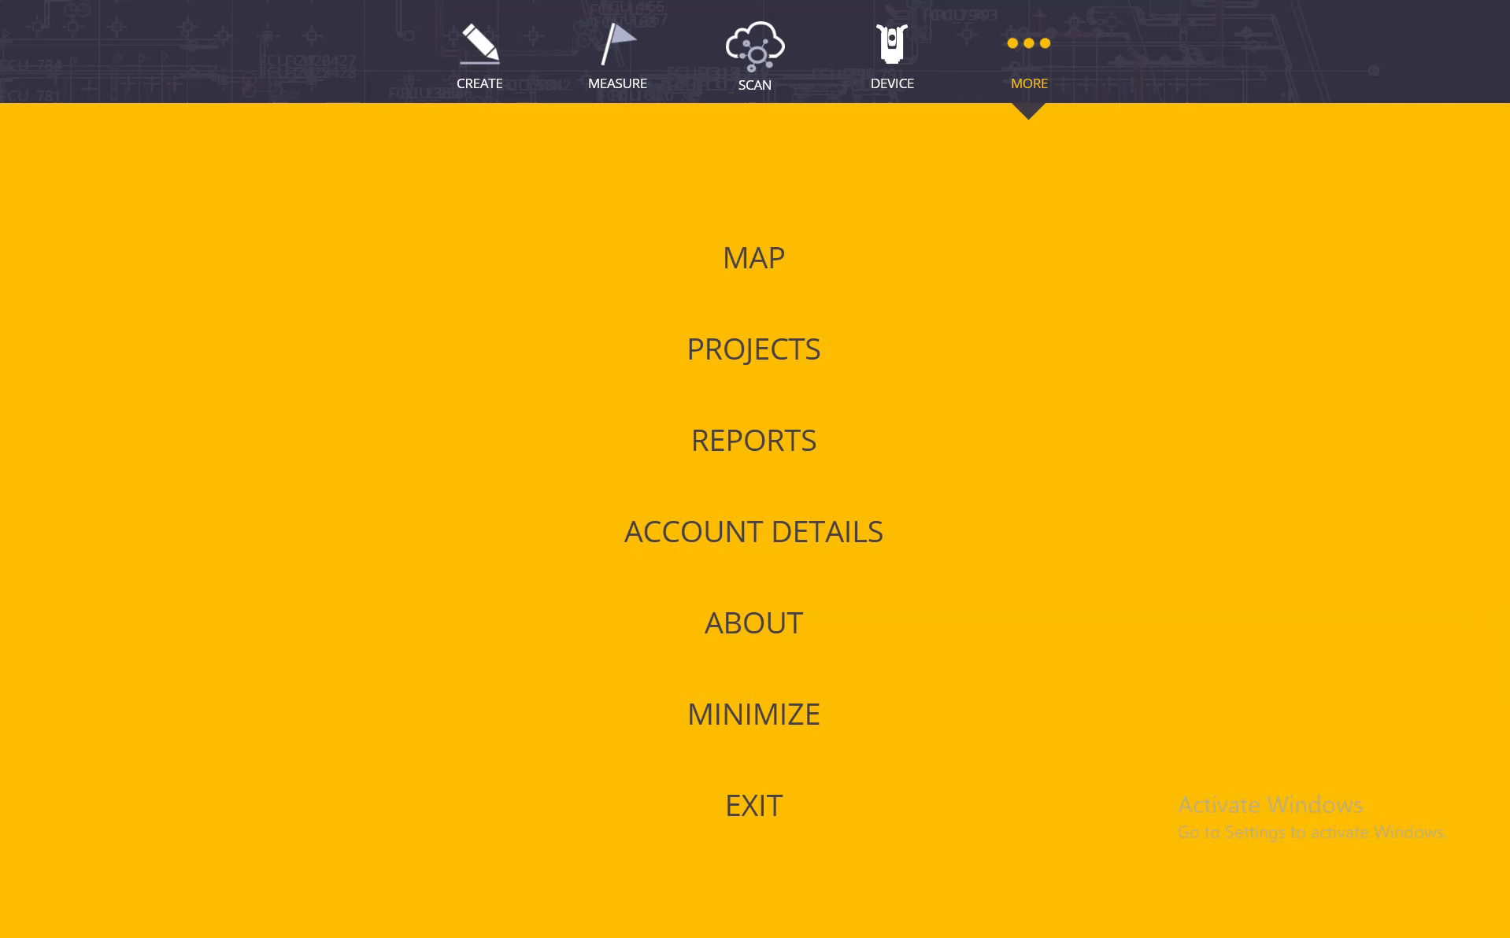
left_click(763, 349)
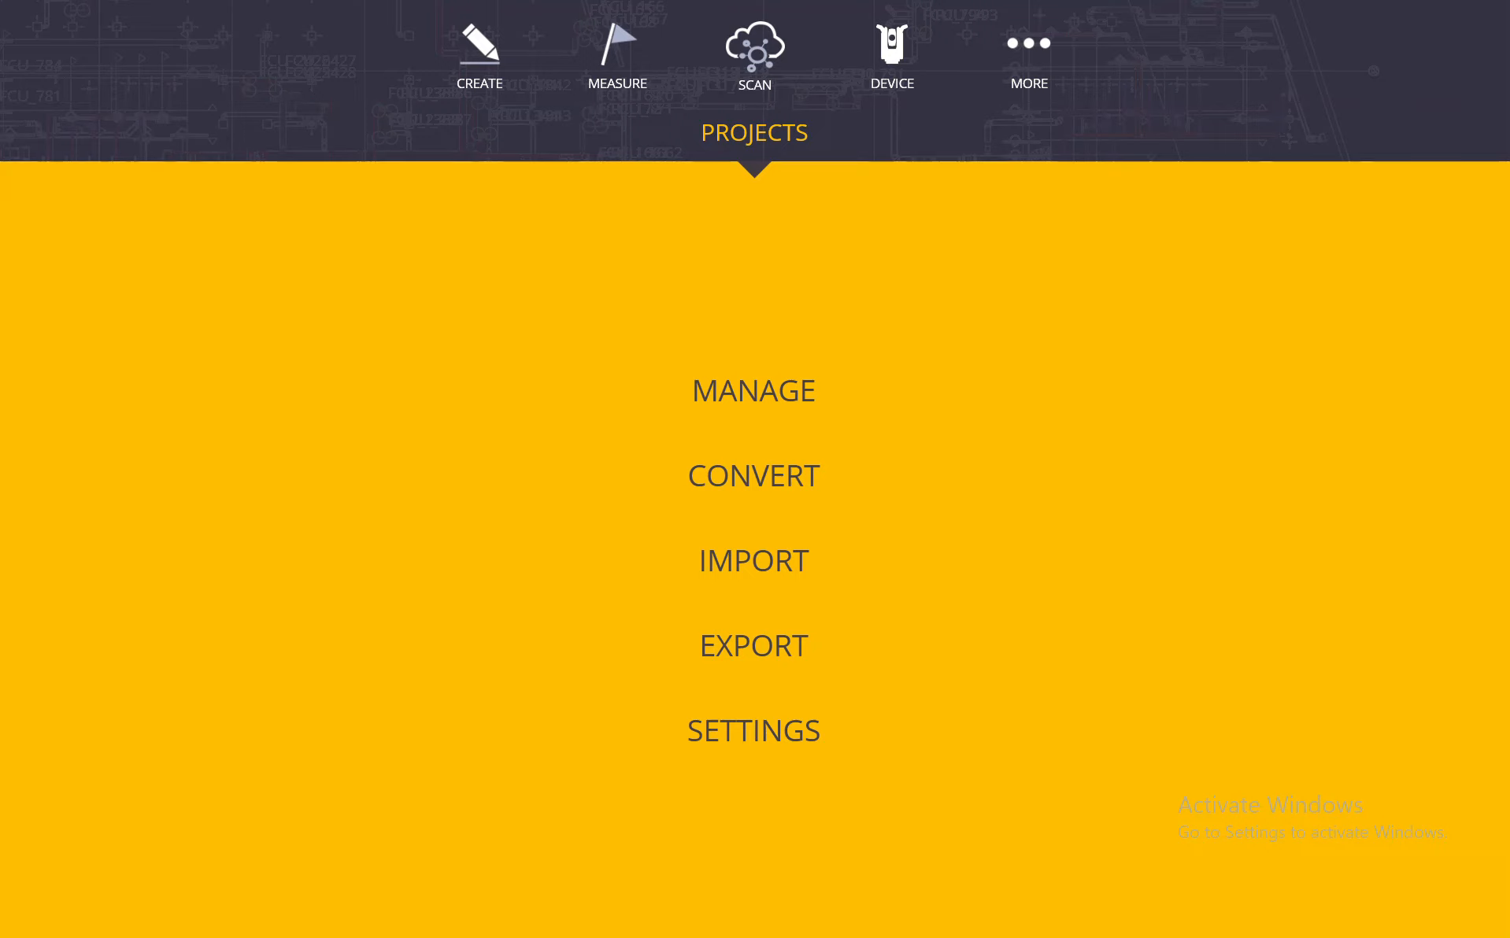
left_click(754, 645)
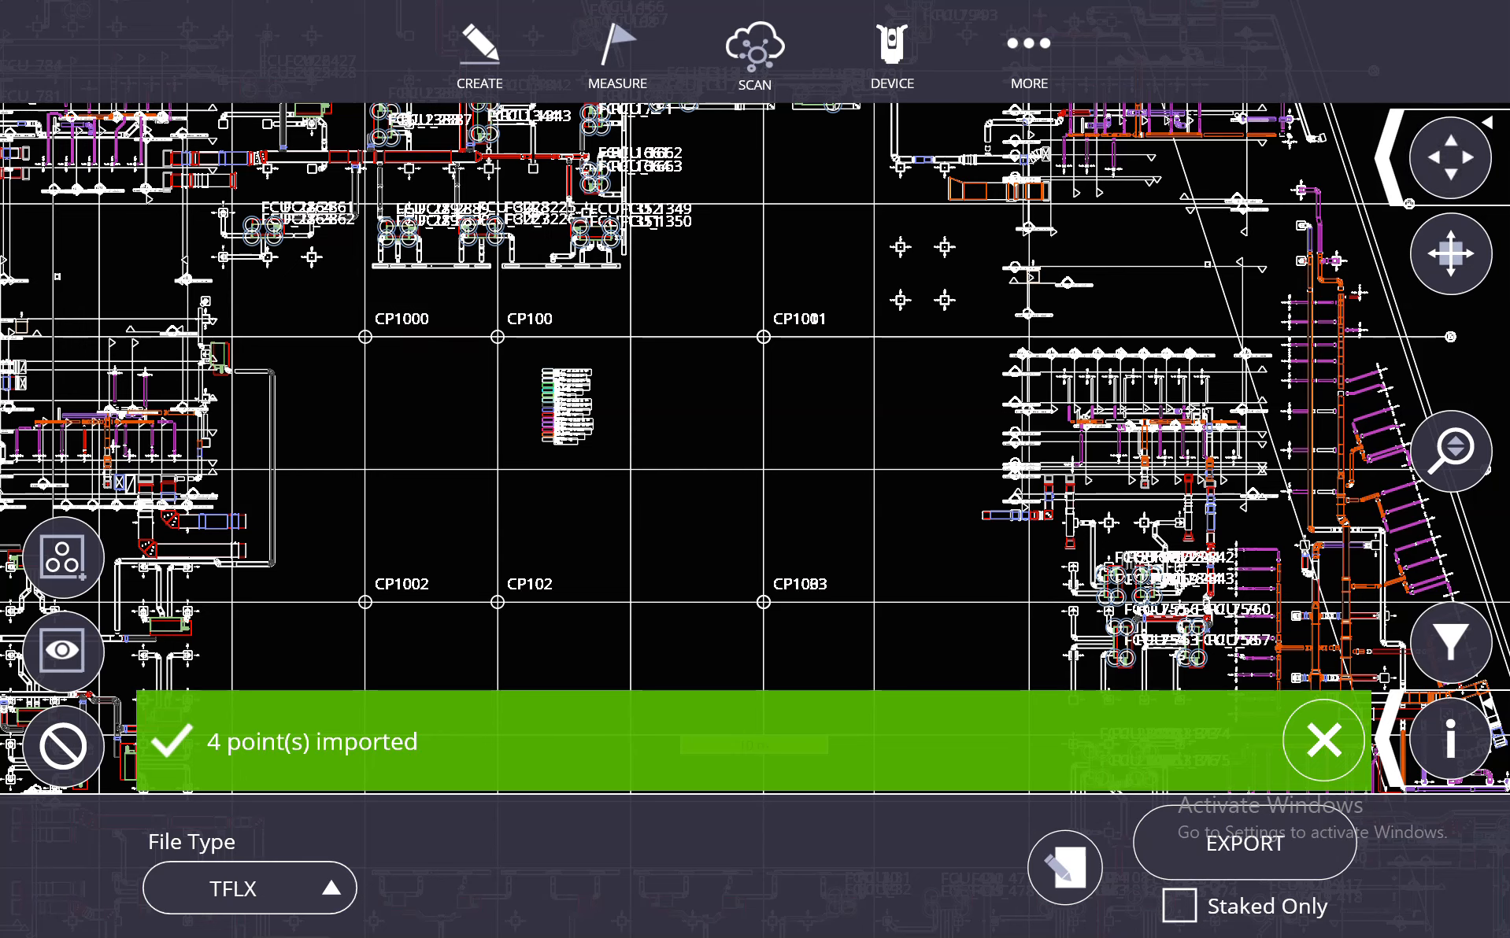
left_click(276, 886)
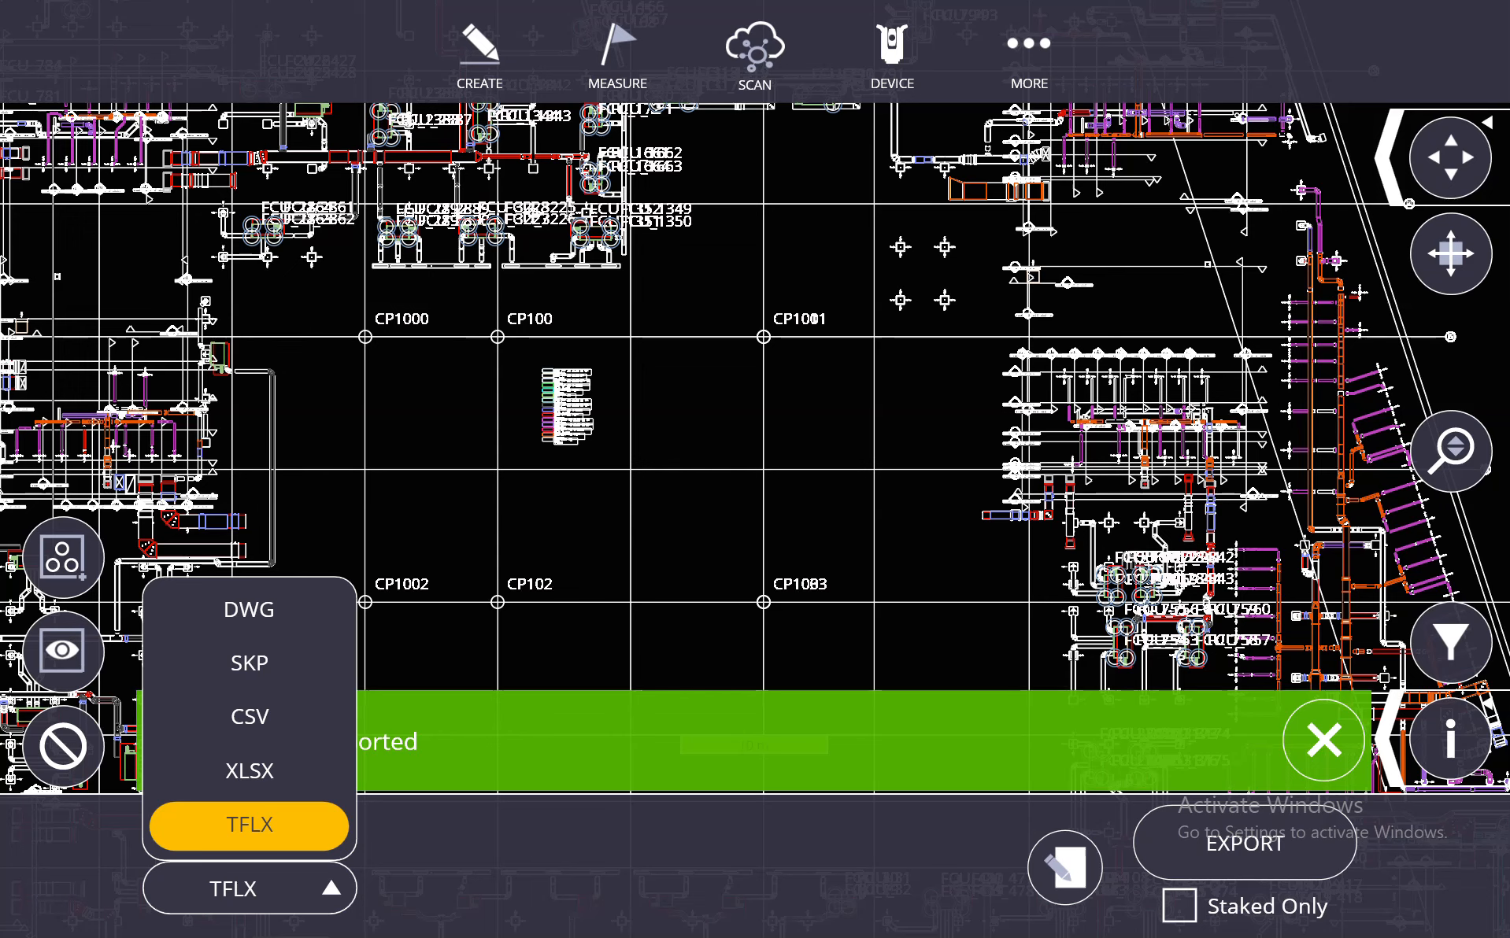
left_click(249, 825)
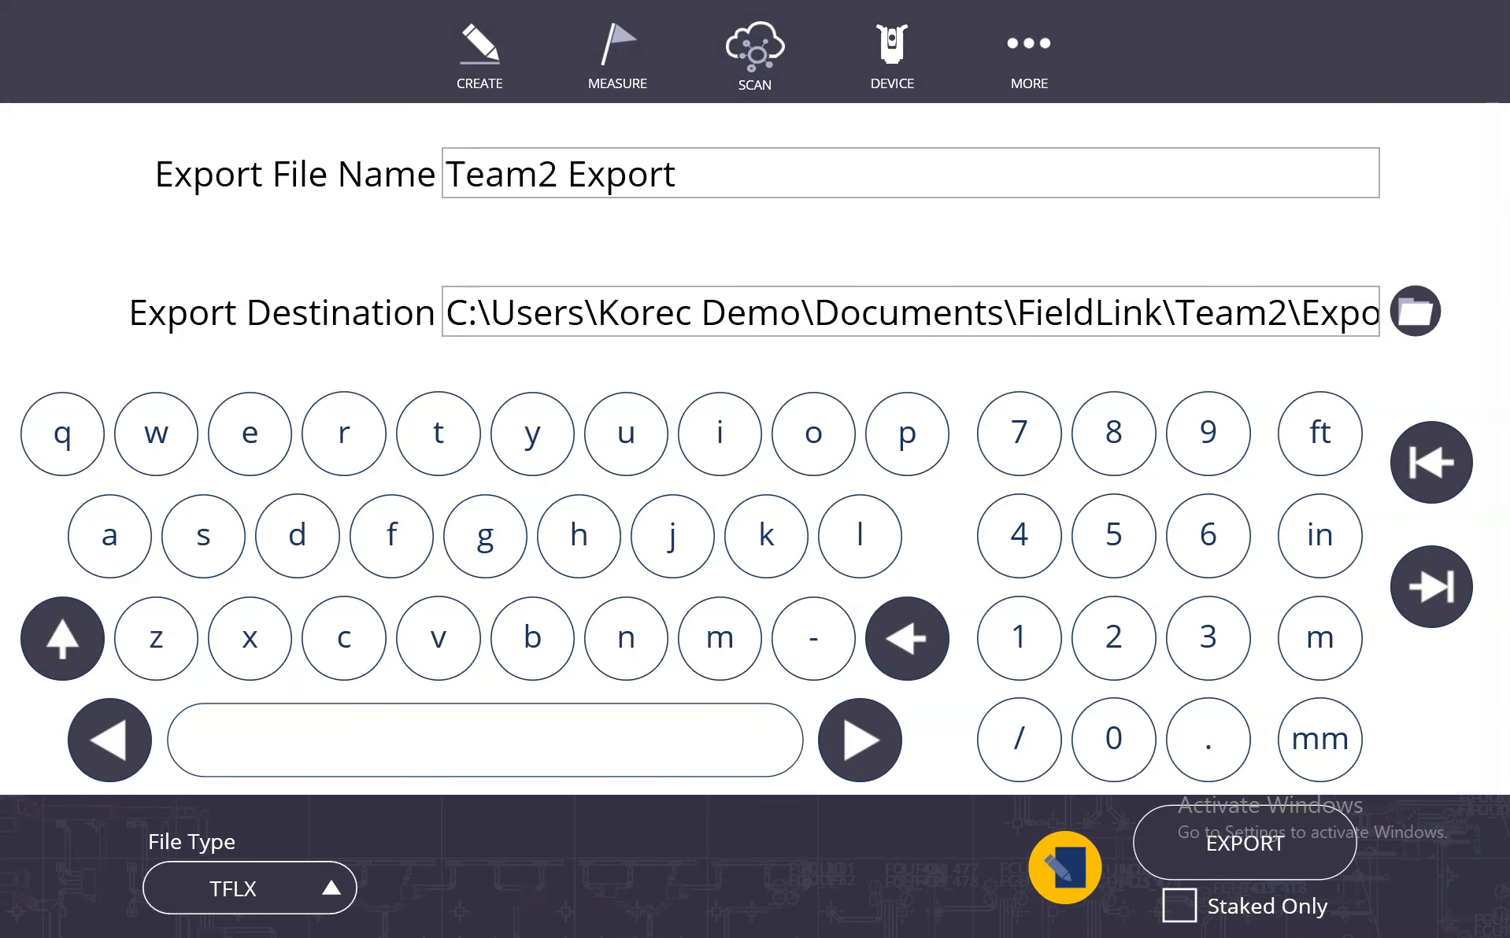
Set the export destination to the Layout Points folder of the Test project on Trimble Connect.
left_click(1414, 311)
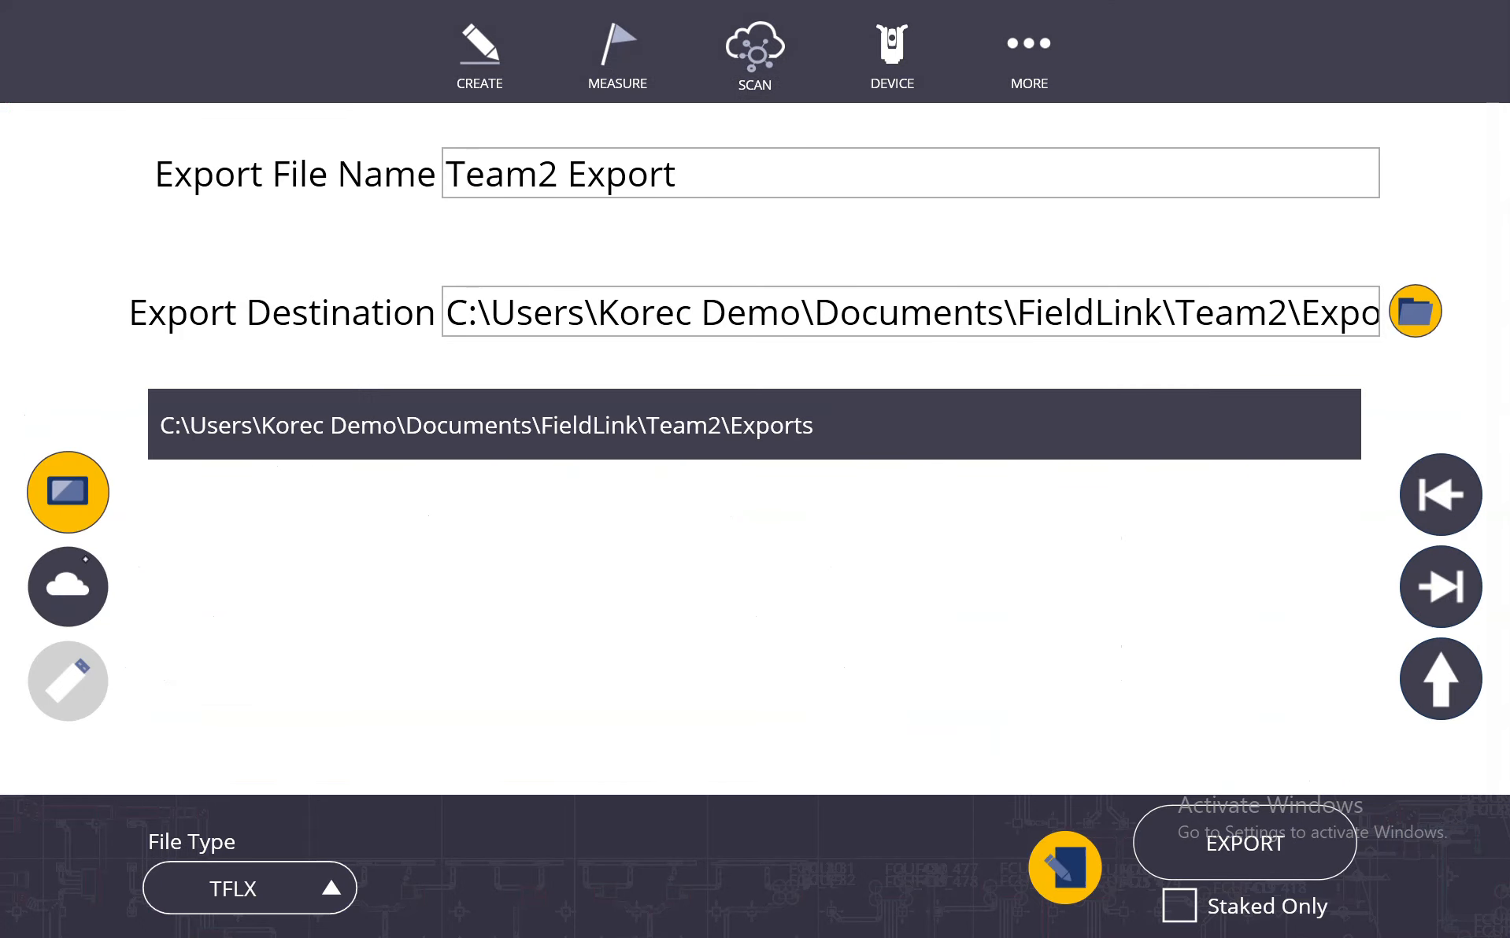
left_click(85, 559)
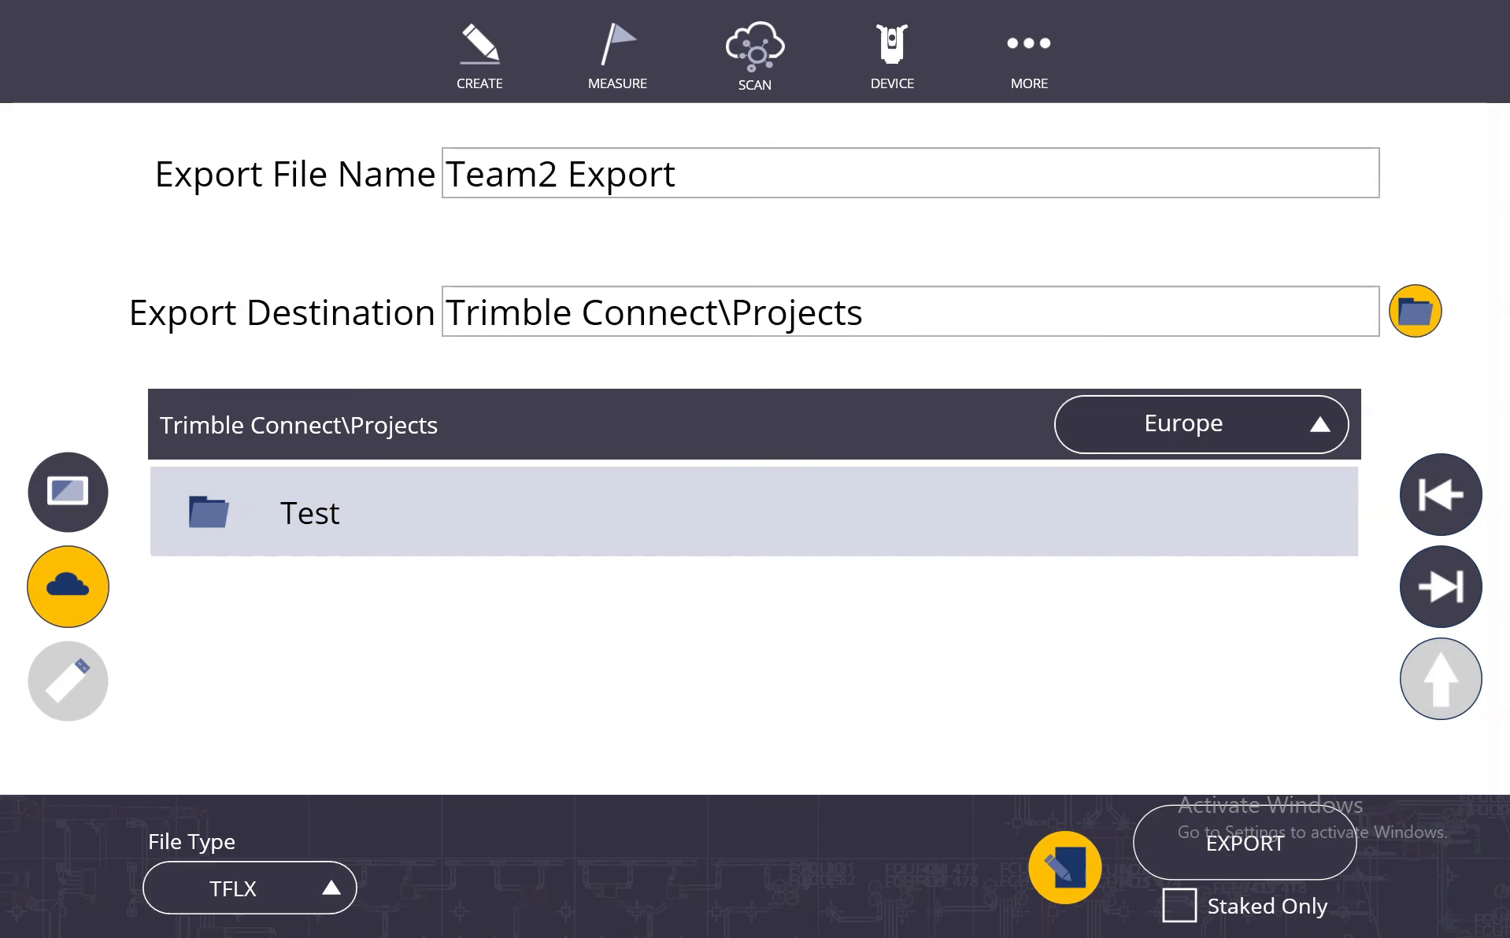
left_click(490, 520)
left_click_drag(641, 475, 660, 506)
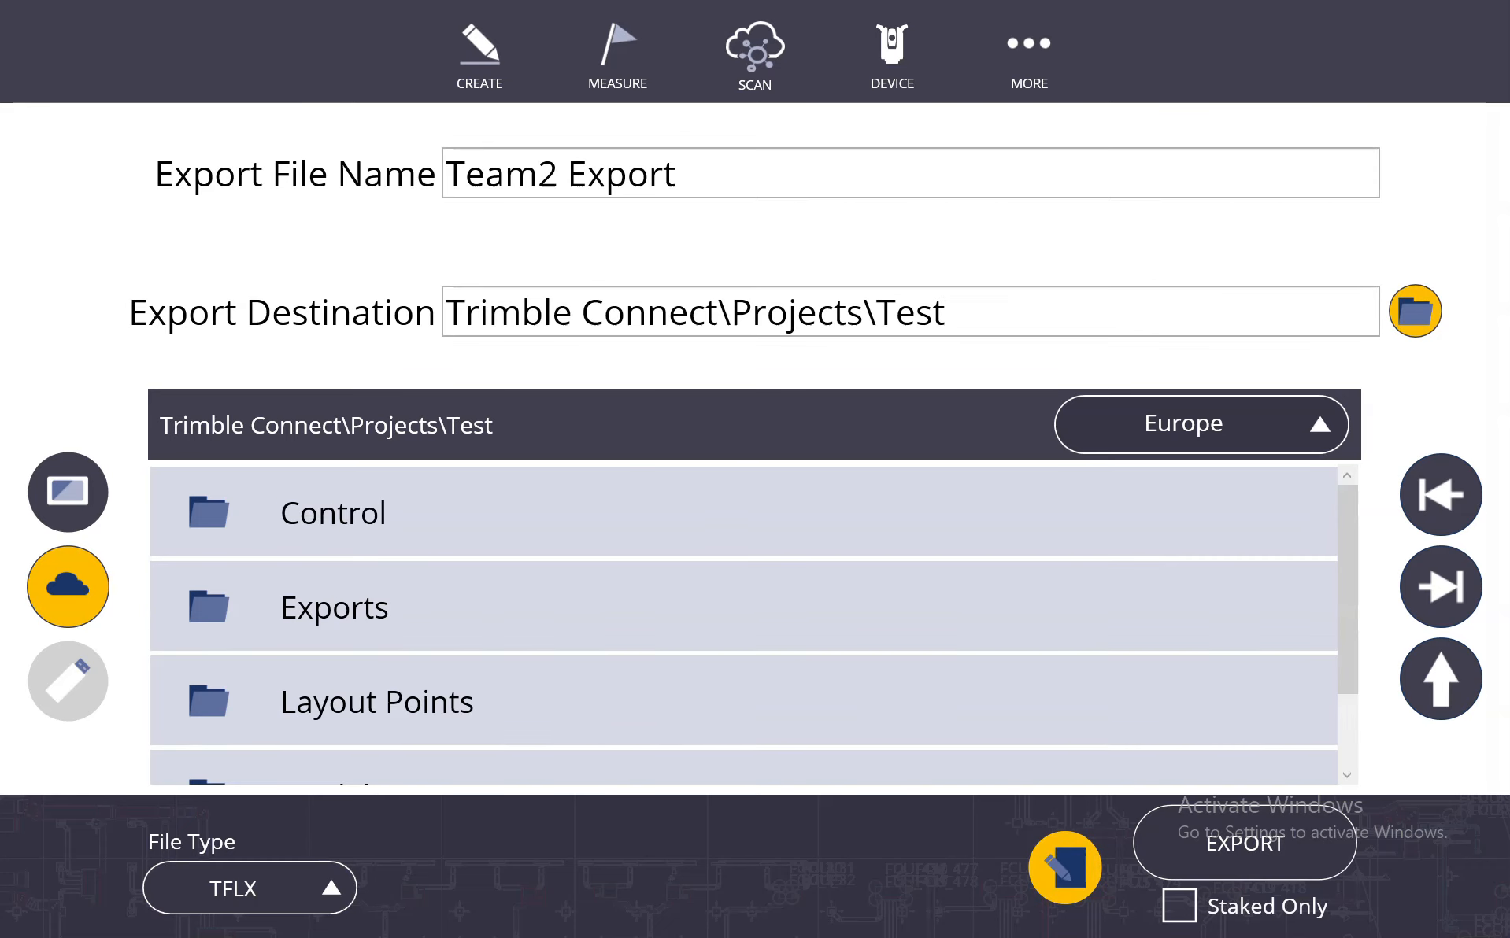
left_click_drag(578, 673, 601, 518)
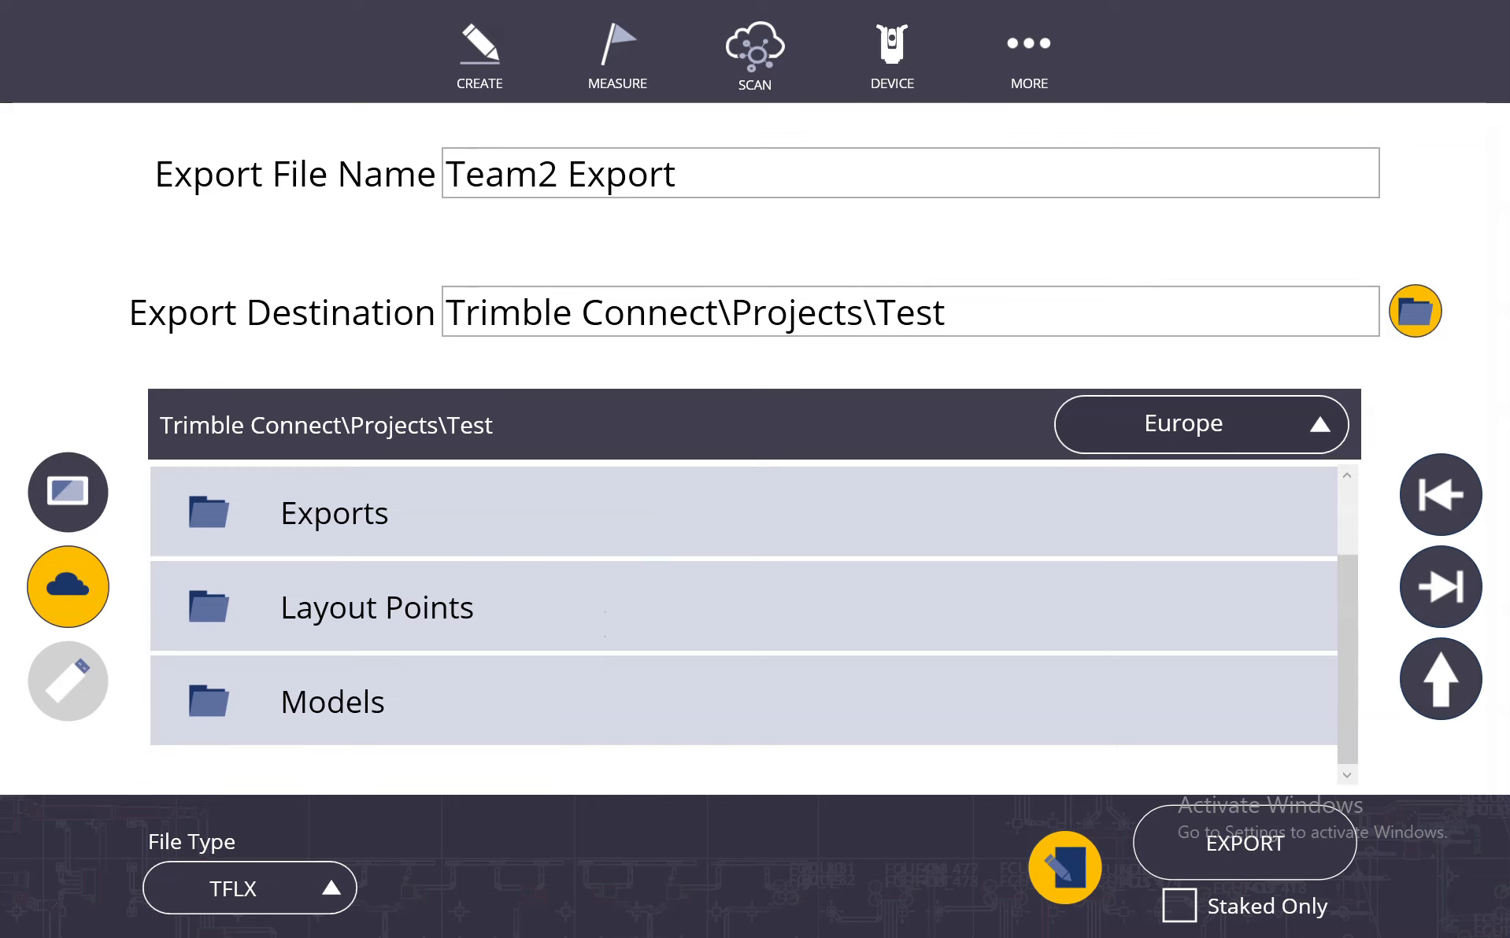
left_click(473, 615)
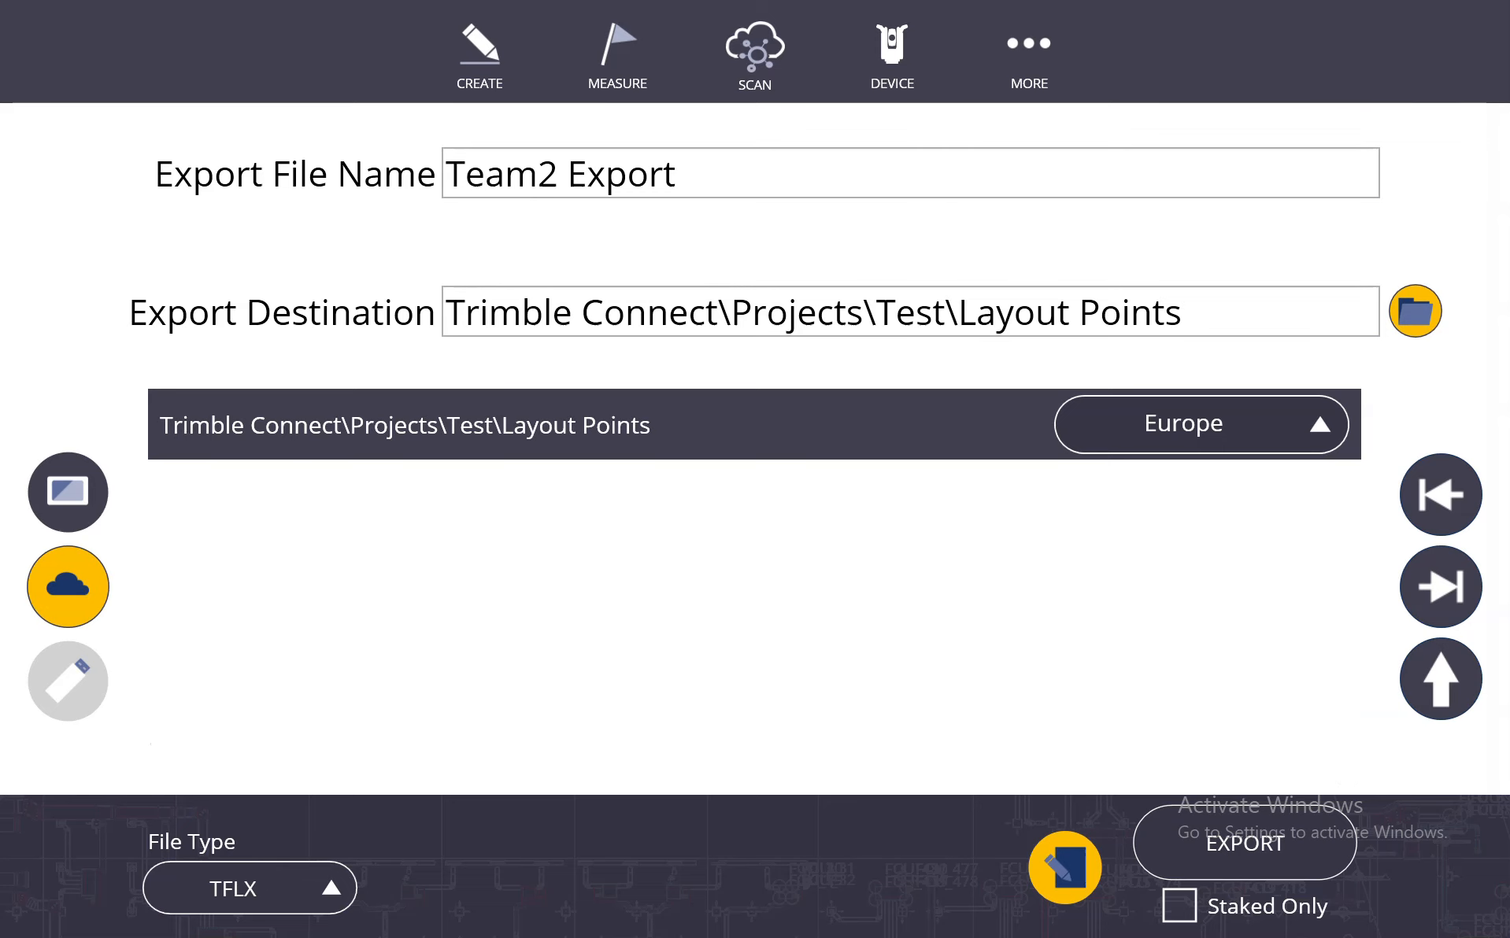
Name the export file "L1 Team2 points Done" and export it without limiting it to staked points.
left_click(560, 173)
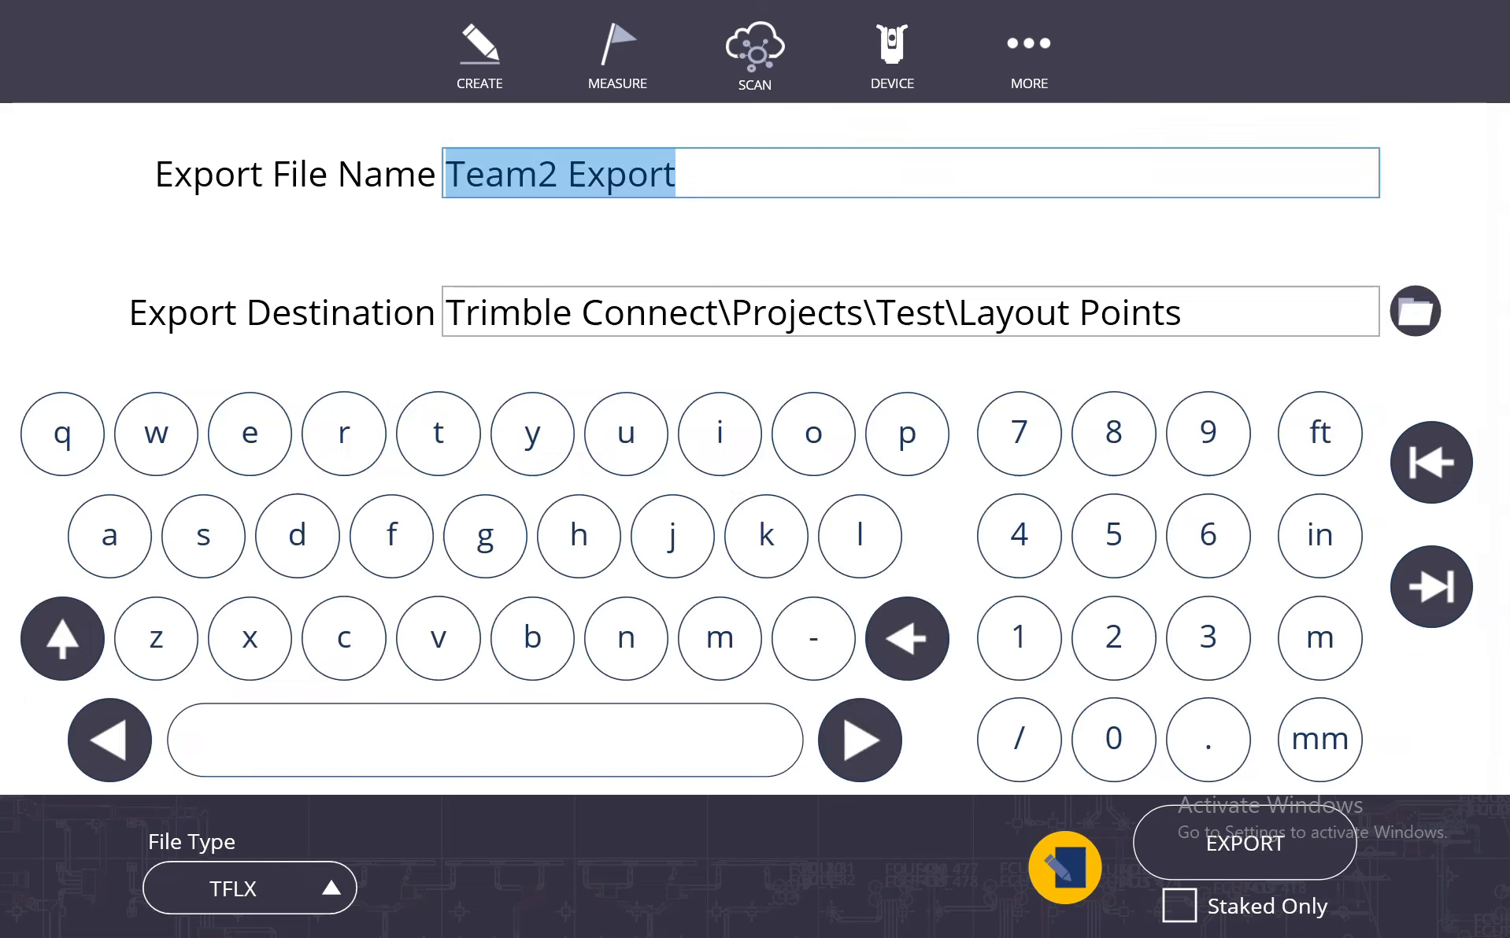
left_click(908, 637)
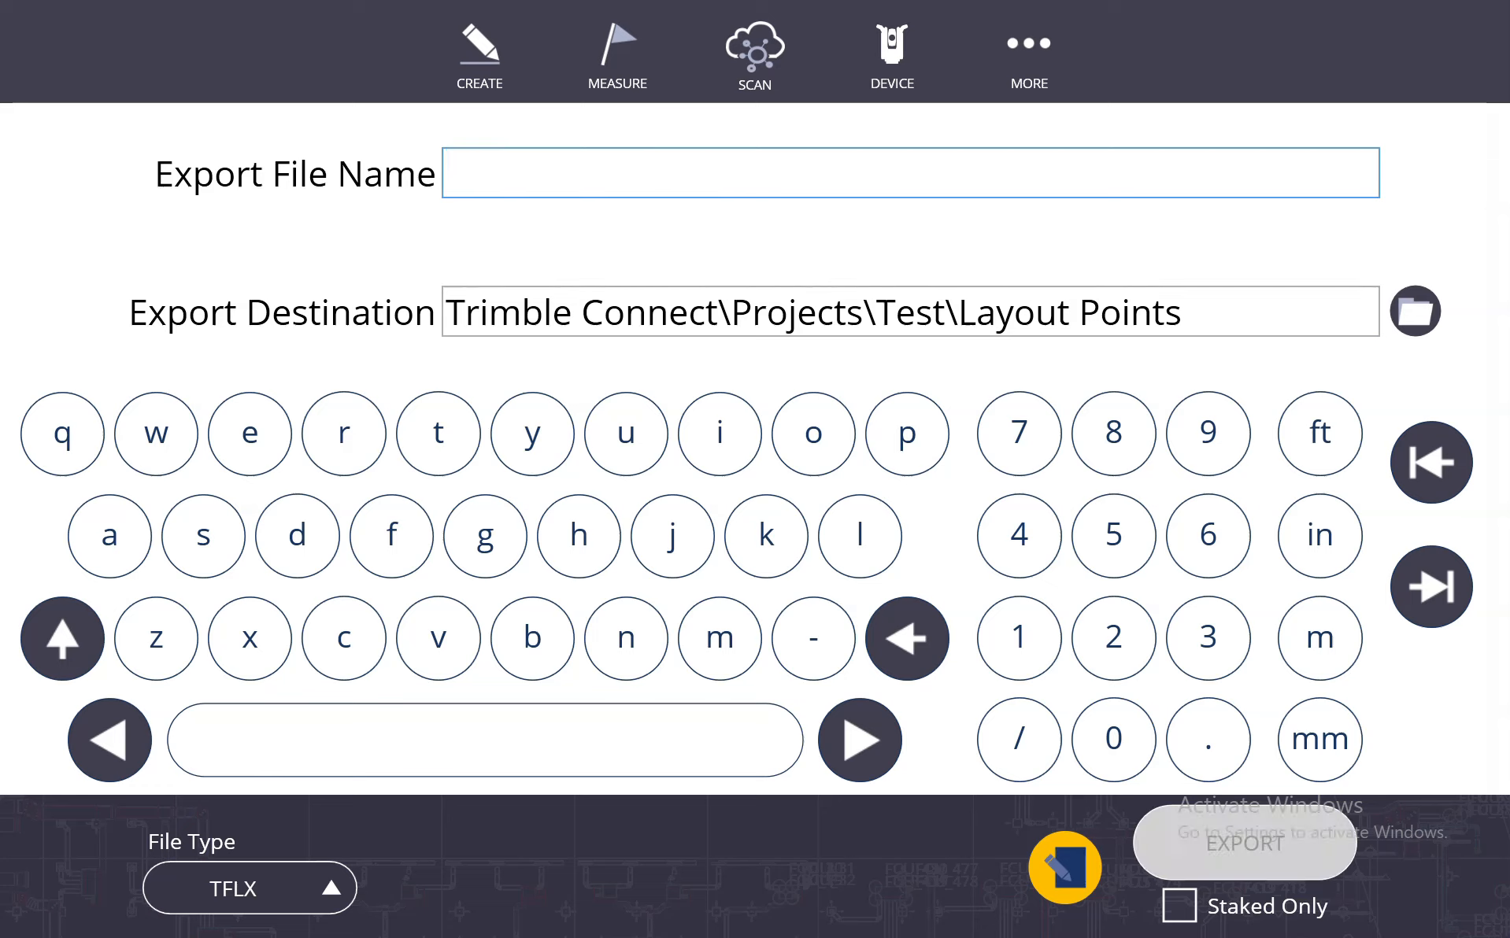
left_click(62, 638)
left_click(859, 535)
left_click(1019, 638)
left_click(534, 737)
left_click(62, 638)
left_click(438, 433)
left_click(249, 433)
left_click(109, 535)
left_click(719, 638)
left_click(1113, 638)
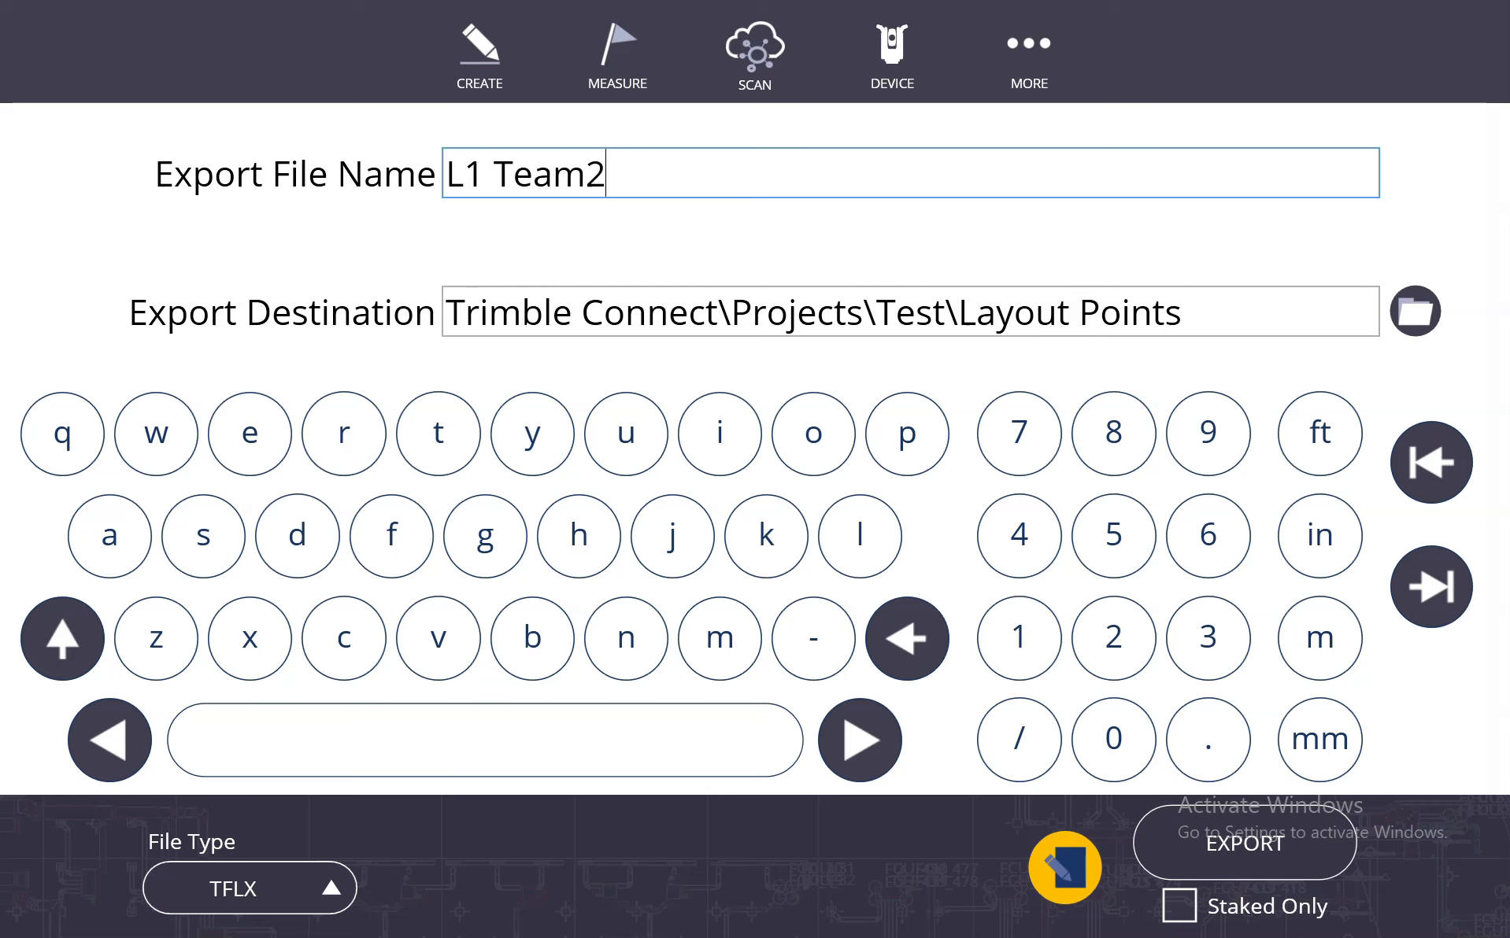
left_click(486, 740)
left_click(907, 433)
left_click(813, 433)
left_click(720, 433)
left_click(626, 638)
left_click(439, 433)
left_click(203, 535)
left_click(411, 720)
left_click(62, 638)
left_click(299, 536)
left_click(813, 433)
left_click(626, 638)
left_click(250, 433)
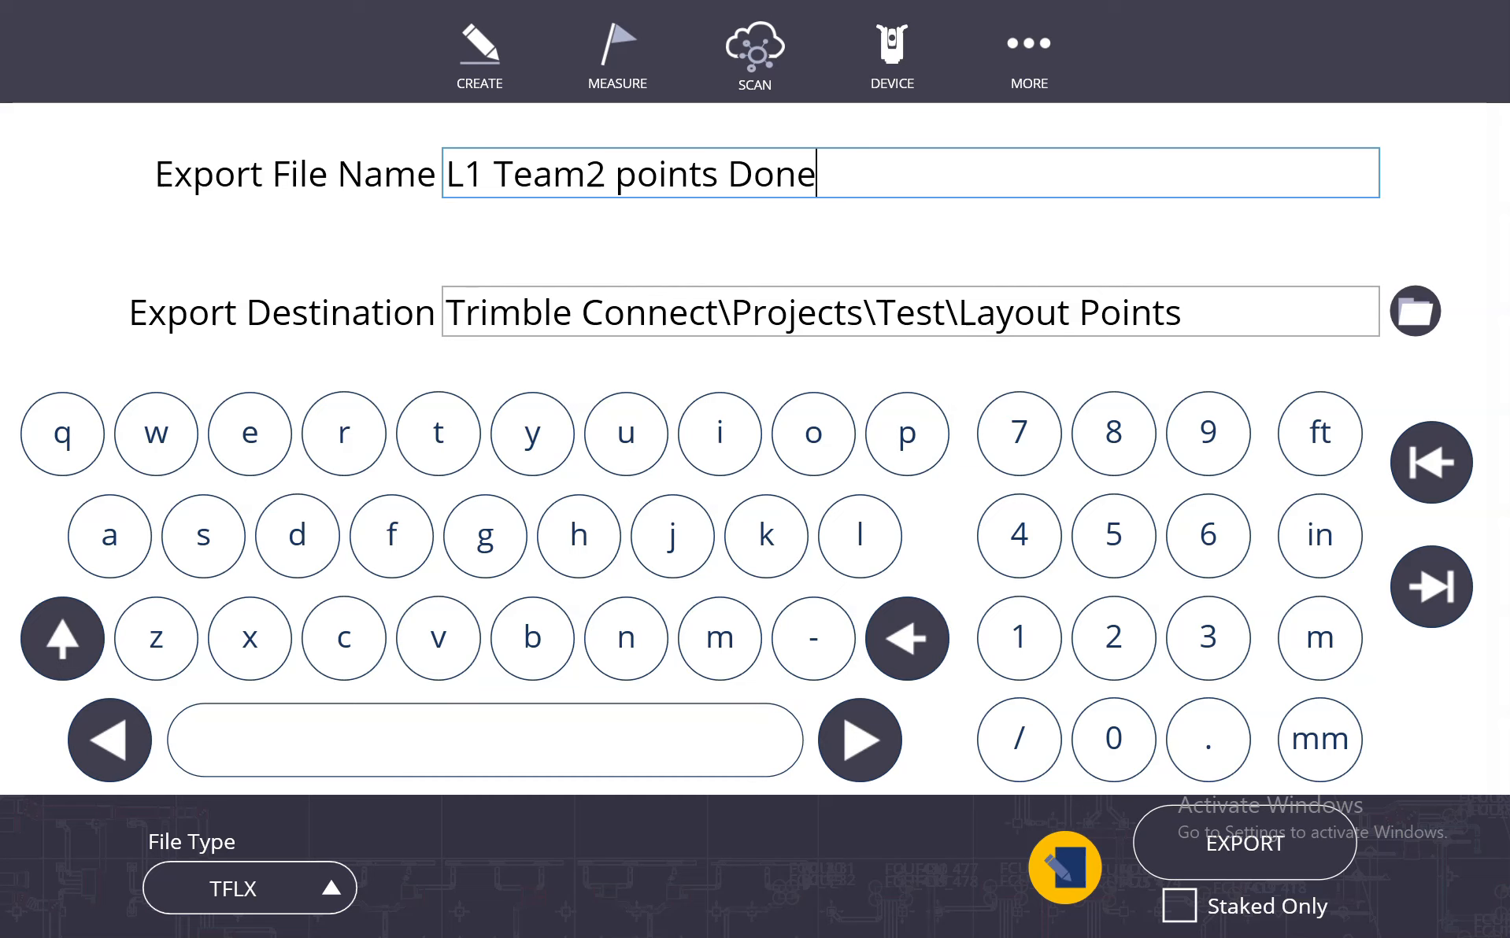
left_click(1064, 867)
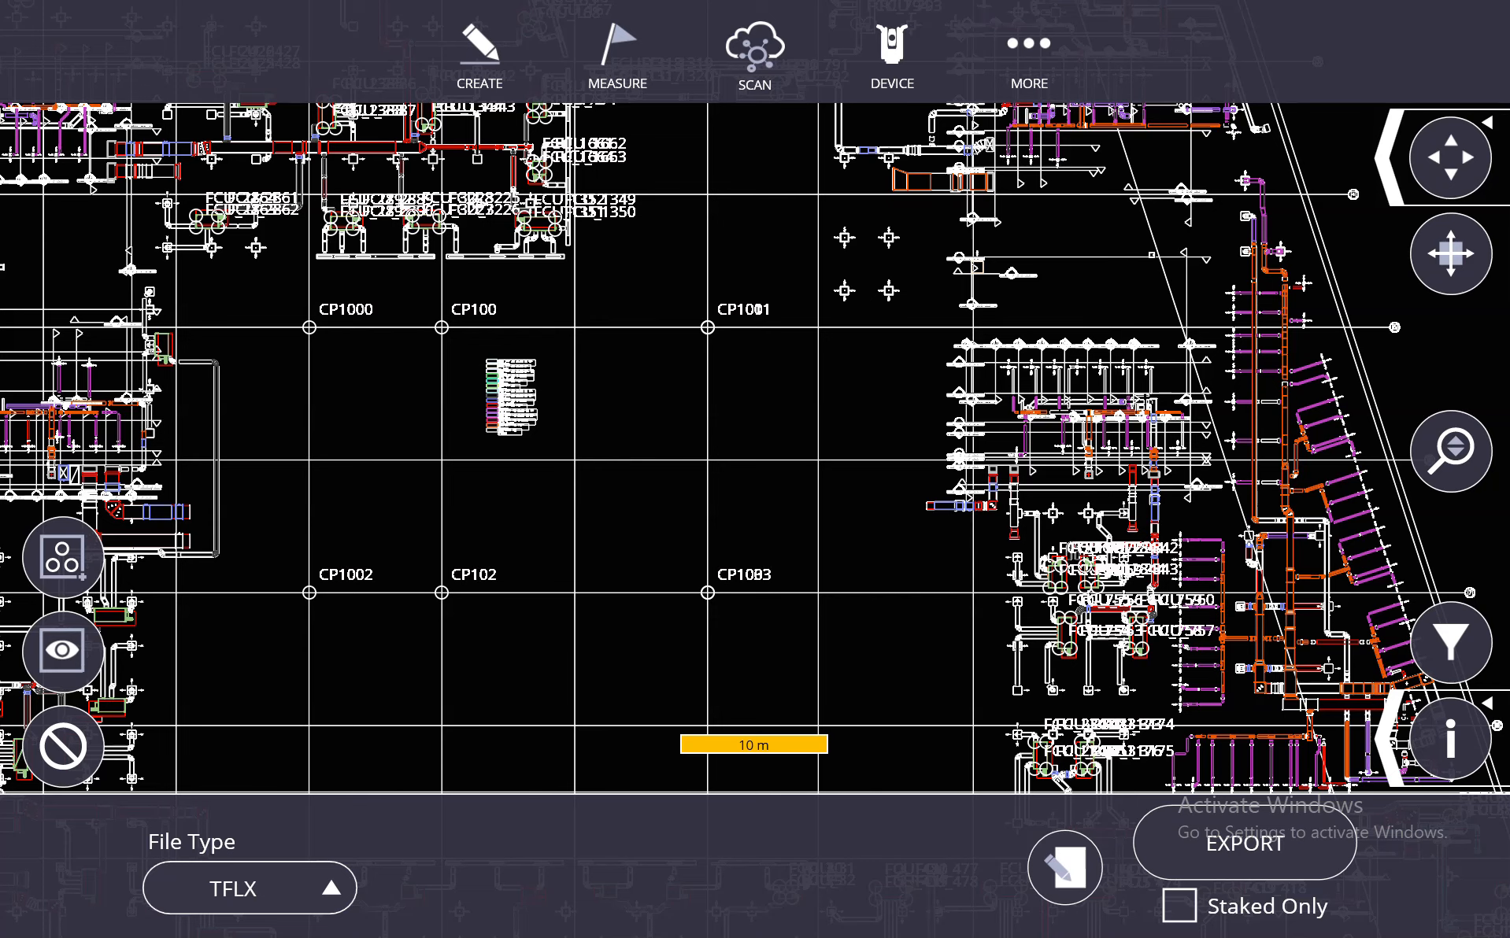
left_click(1244, 843)
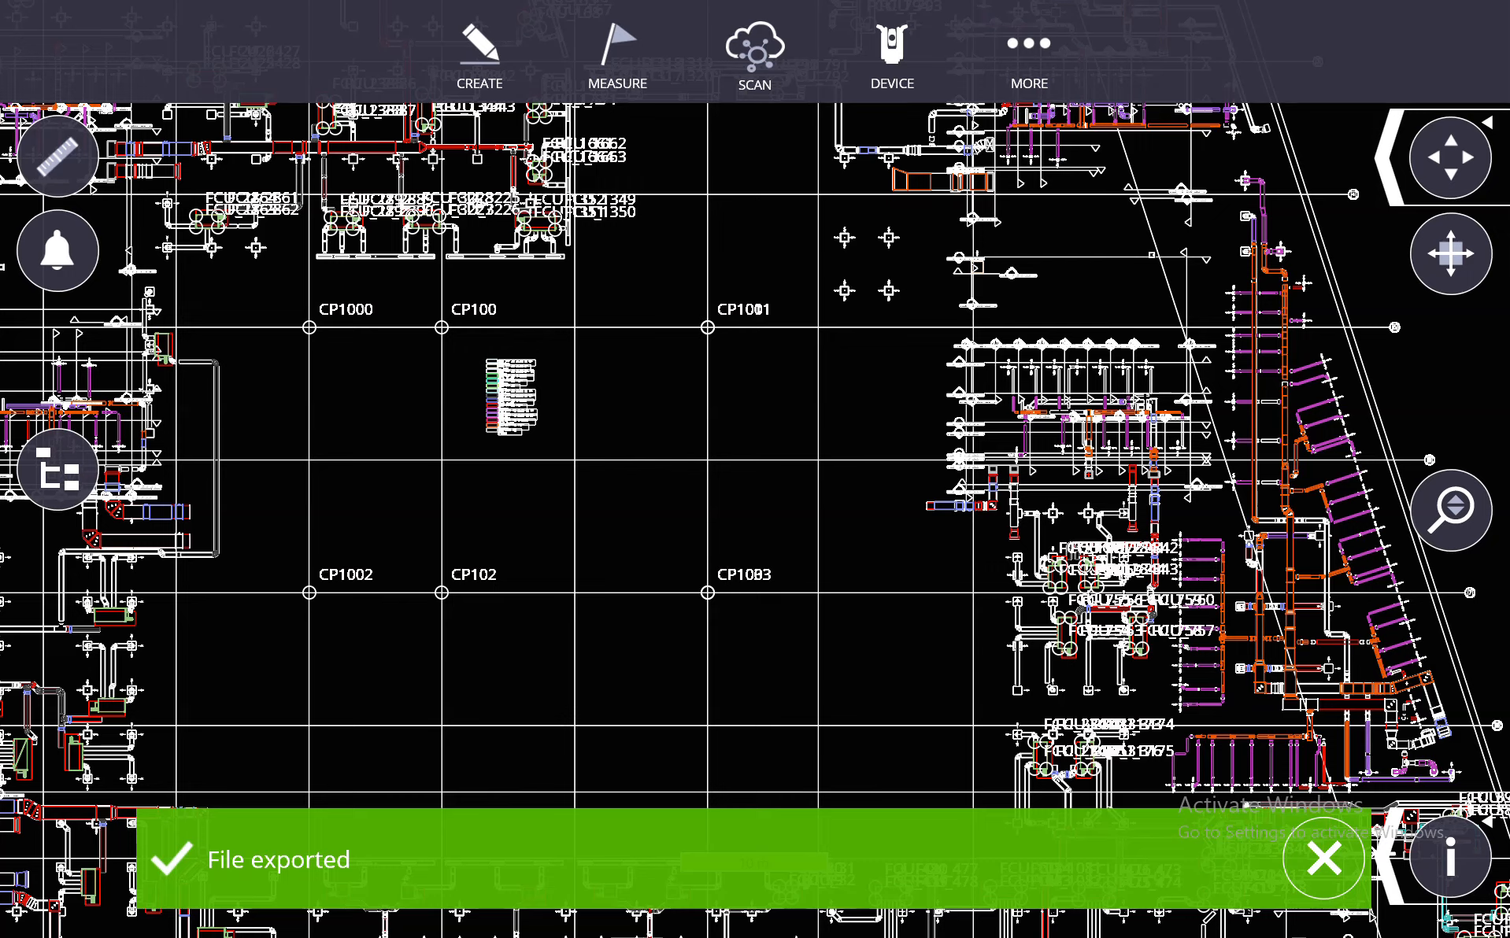
Open the project management page.
left_click(1029, 55)
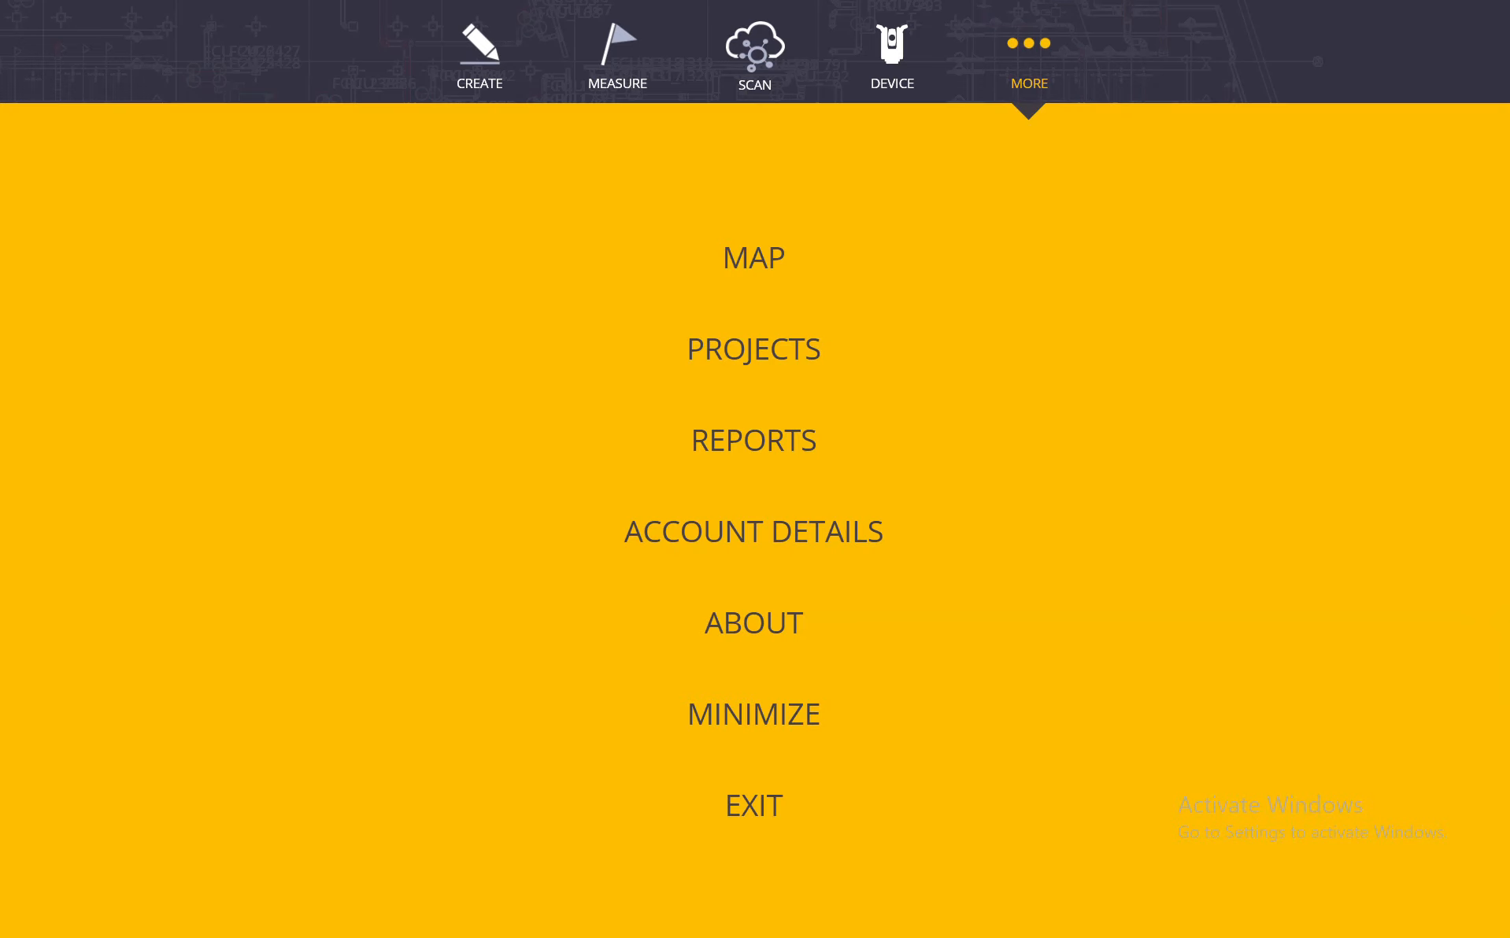
left_click(780, 354)
left_click(769, 381)
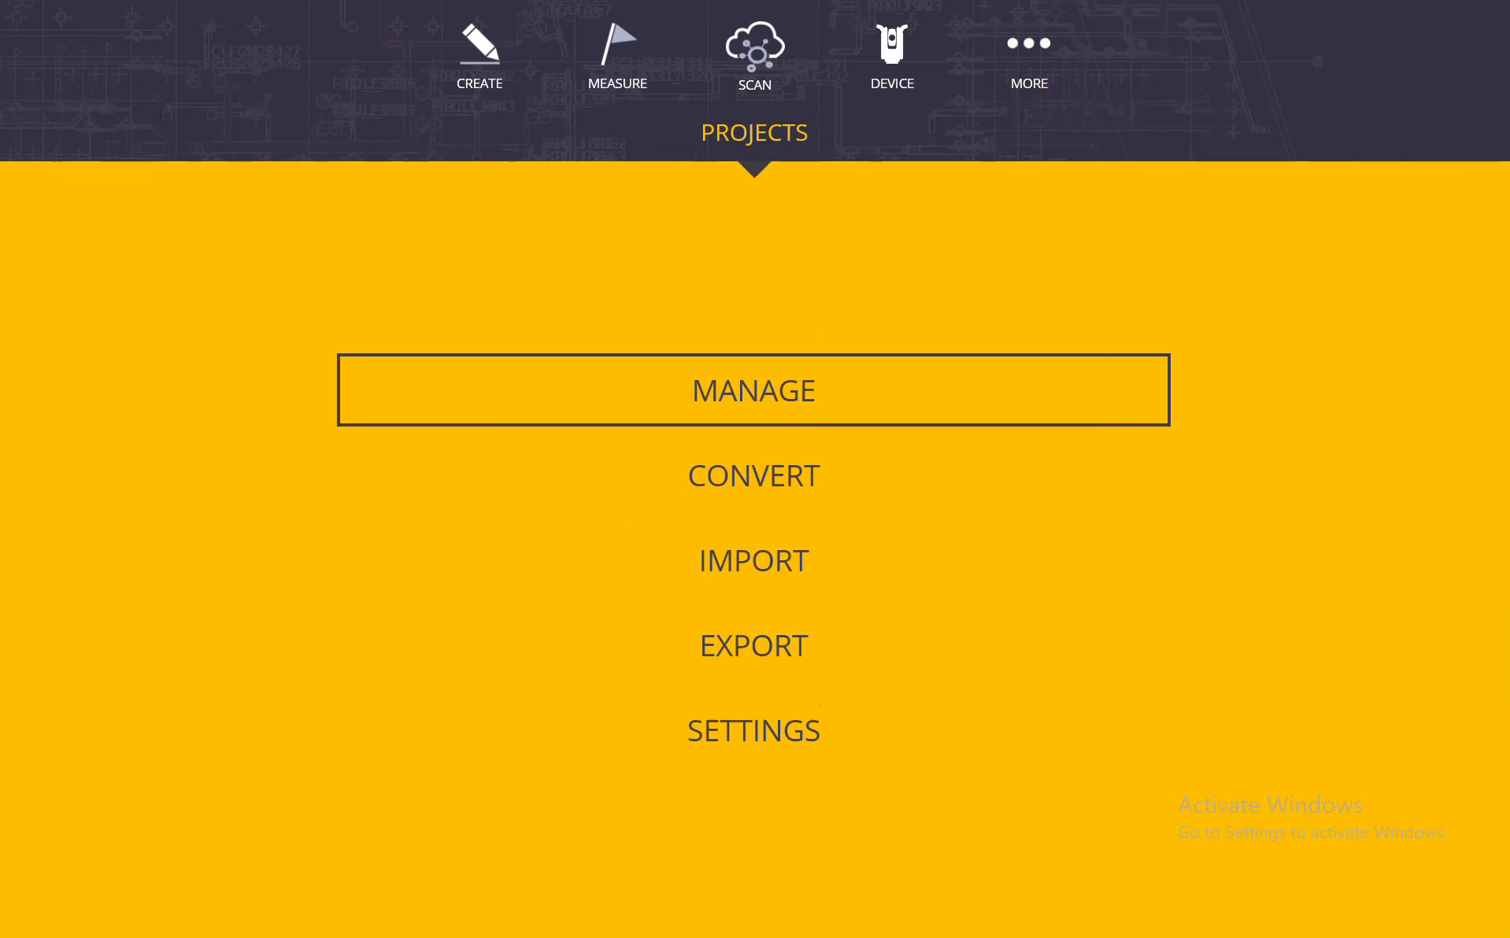